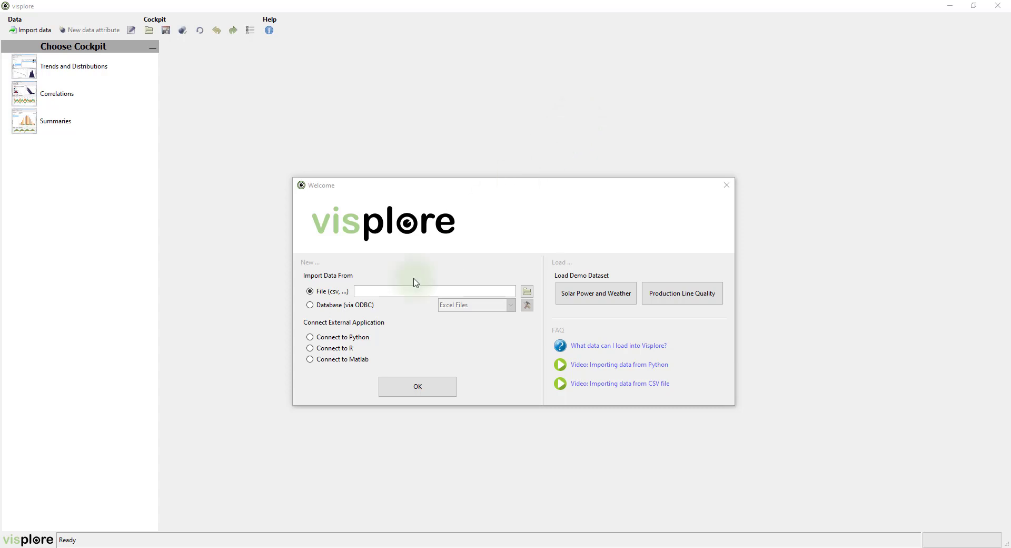
Copy the Python connection code with the VisplorePy install step, then switch to the Jupyter notebook.
left_click(354, 339)
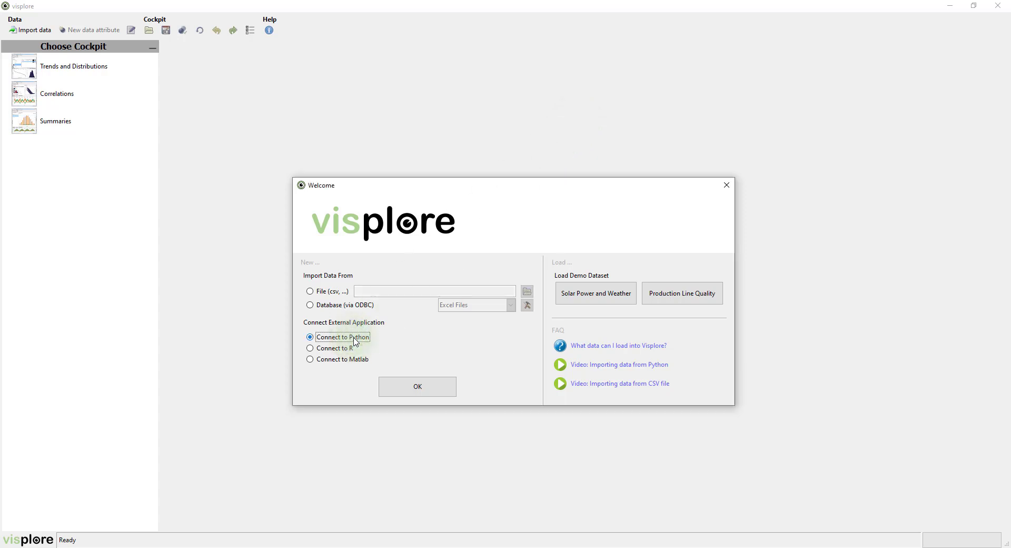
left_click(418, 389)
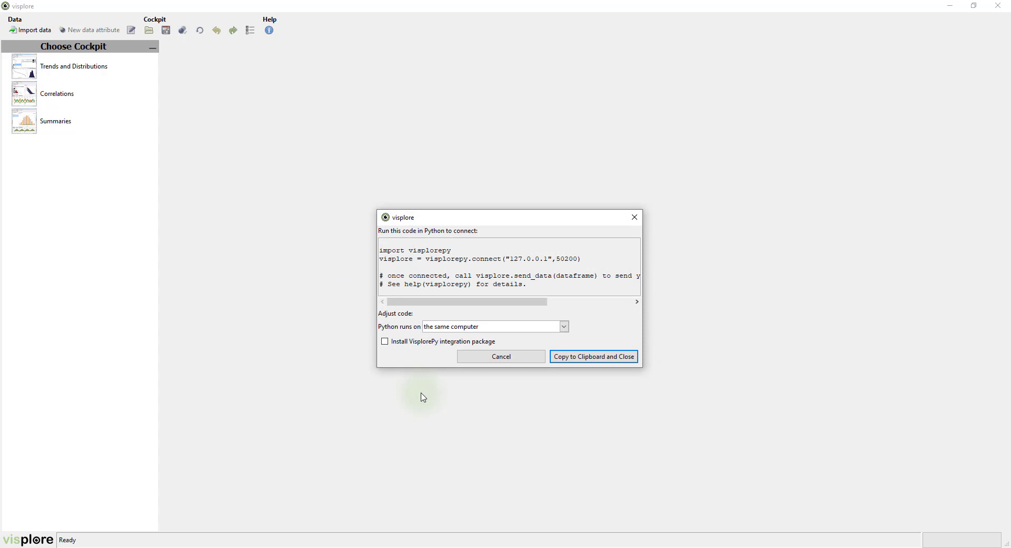
left_click(385, 342)
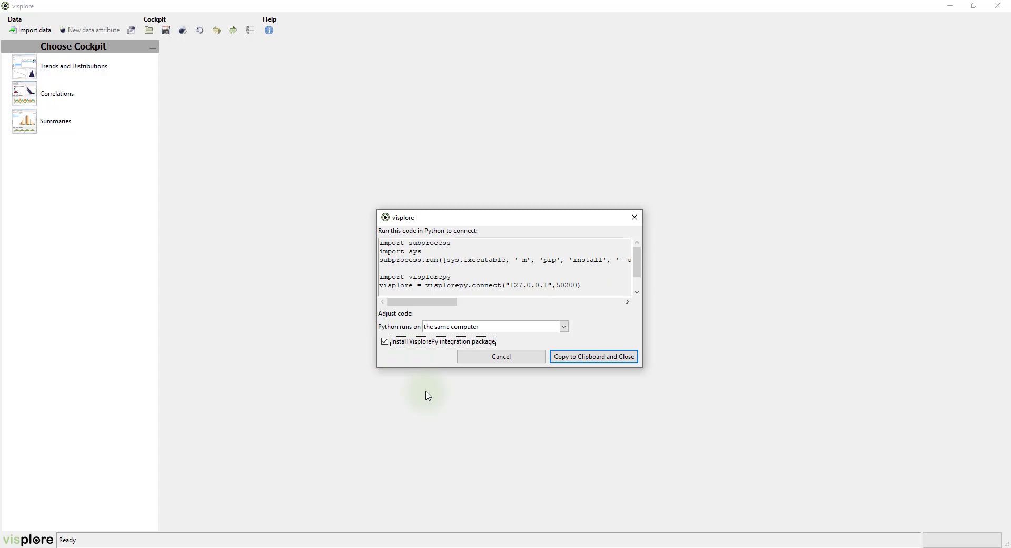
left_click(603, 358)
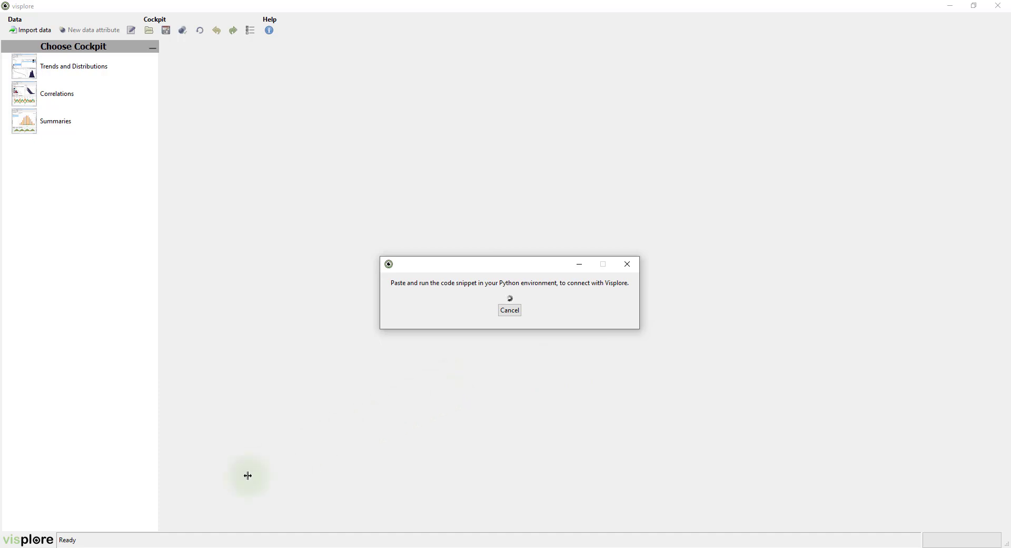
left_click(106, 545)
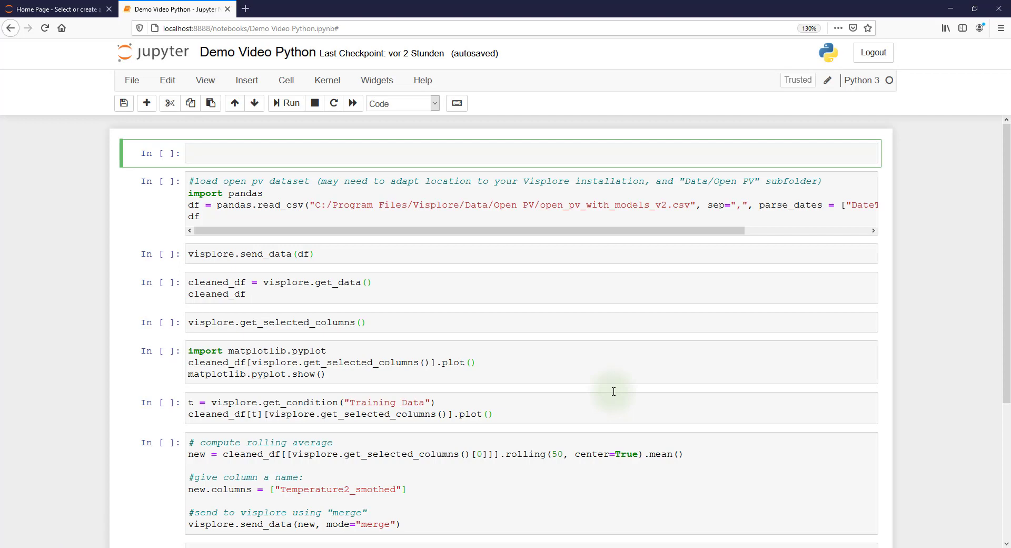
Paste the Visplore connection code into the first cell and run it, highlighting the import visplorepy line.
left_click(237, 153)
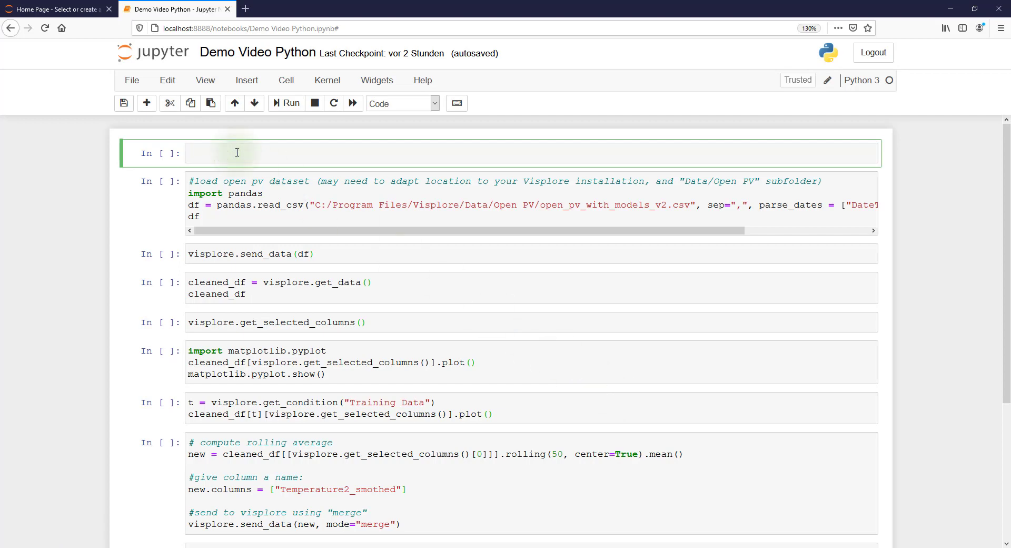
key("ctrl+v")
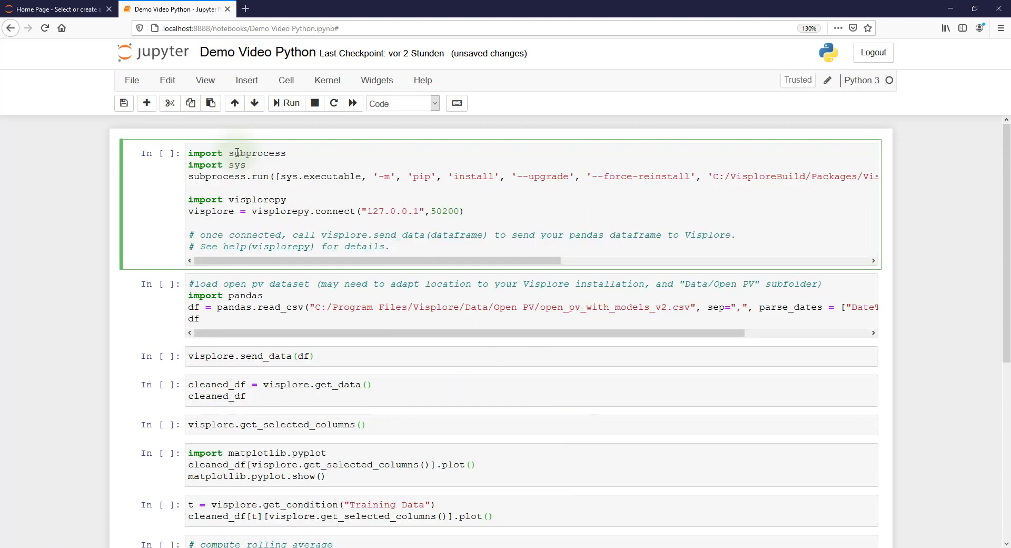
left_click(291, 105)
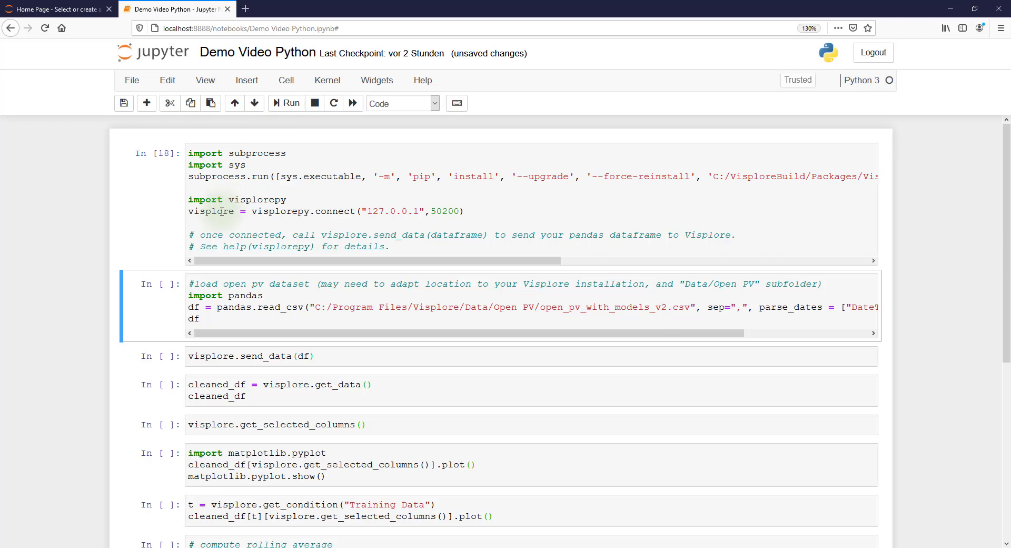
left_click_drag(287, 199, 187, 199)
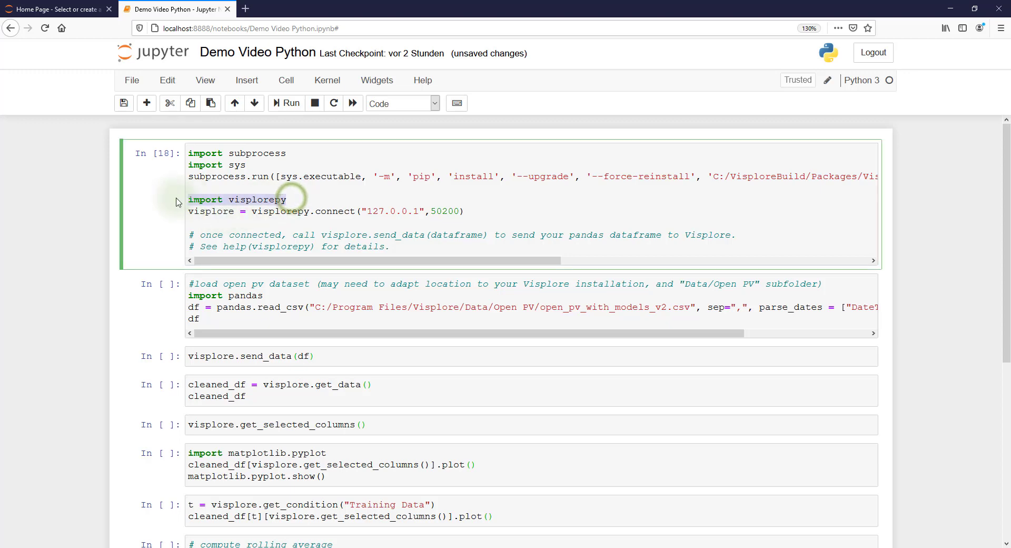
left_click(339, 201)
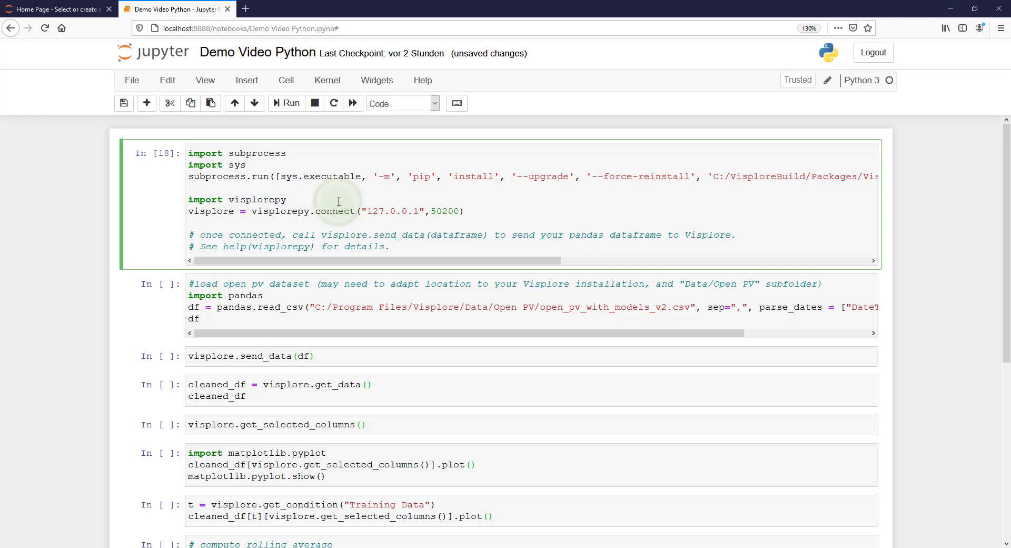
Arrange the browser on the left half and Visplore on the right half of the screen.
key("super+Left")
left_click(625, 2)
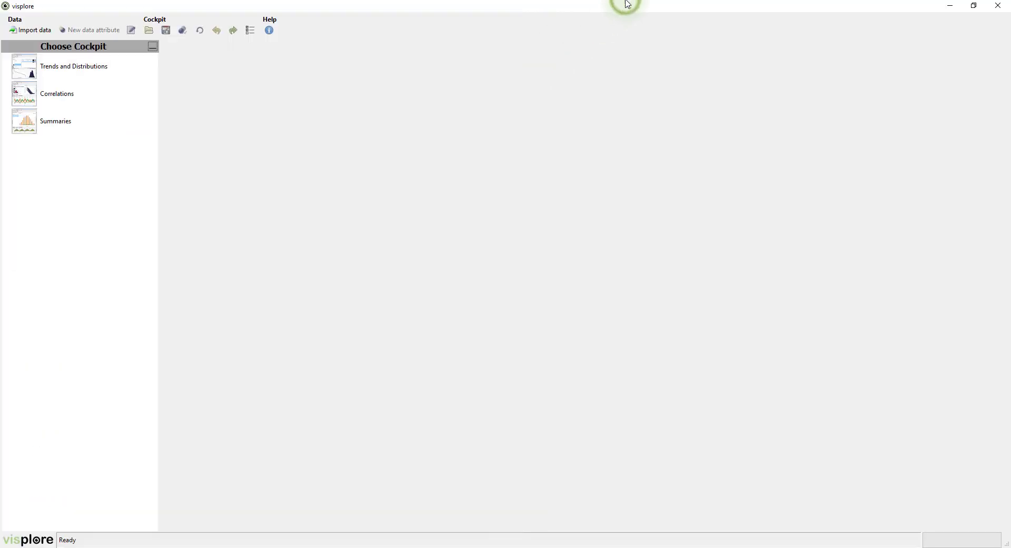
key("super+Right")
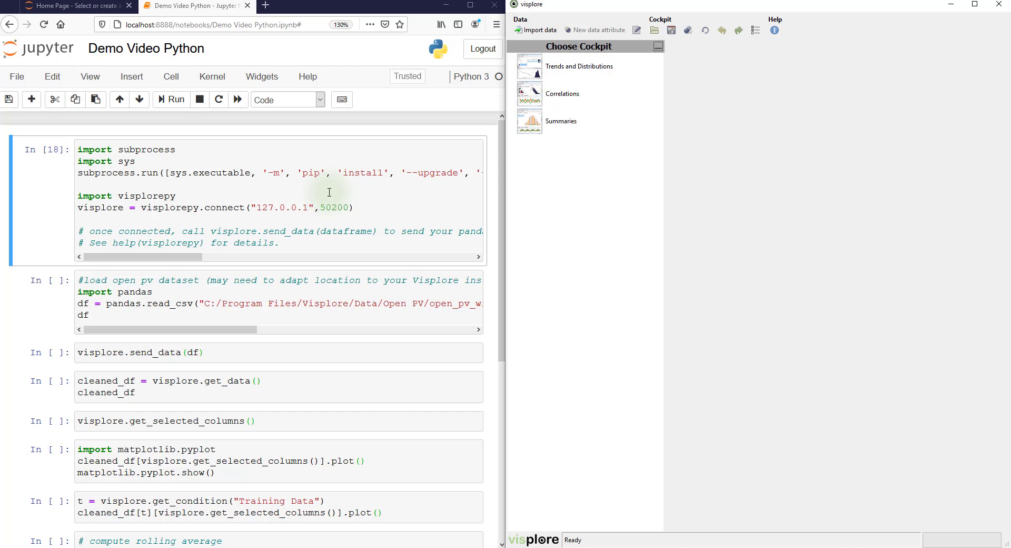
Run the read_csv cell to load the open PV dataset (23422 rows × 206 columns).
left_click(238, 296)
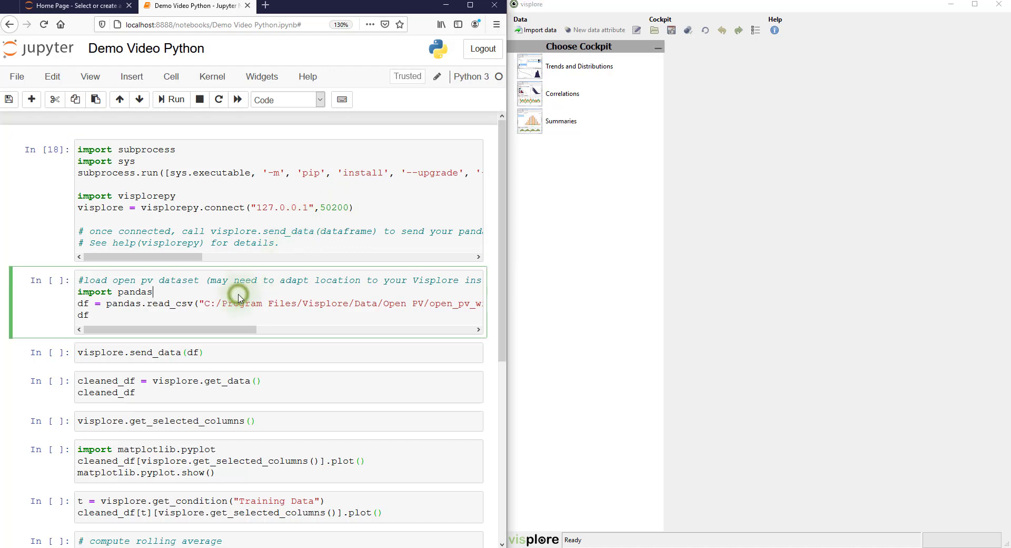
left_click(174, 99)
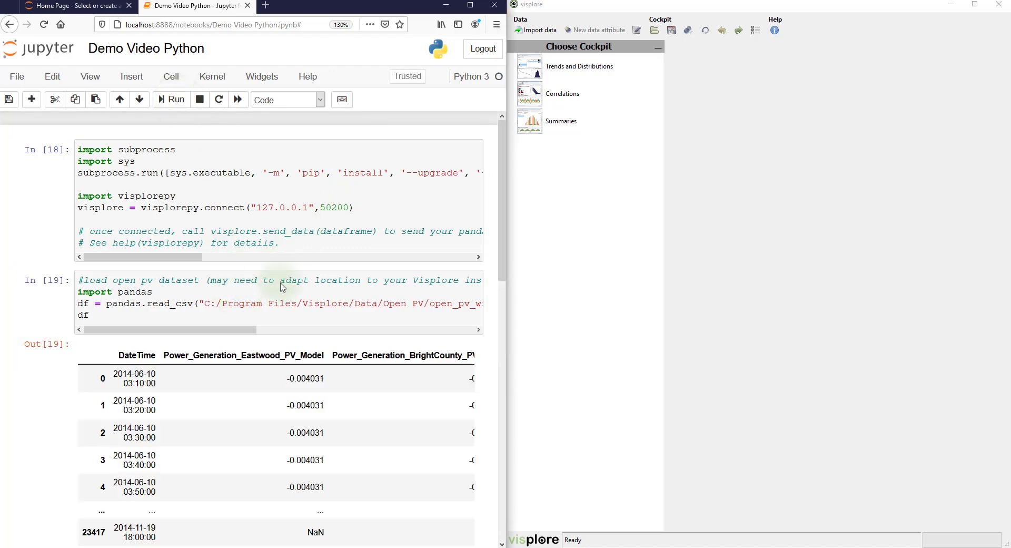
scroll(413, 255, "down", 3)
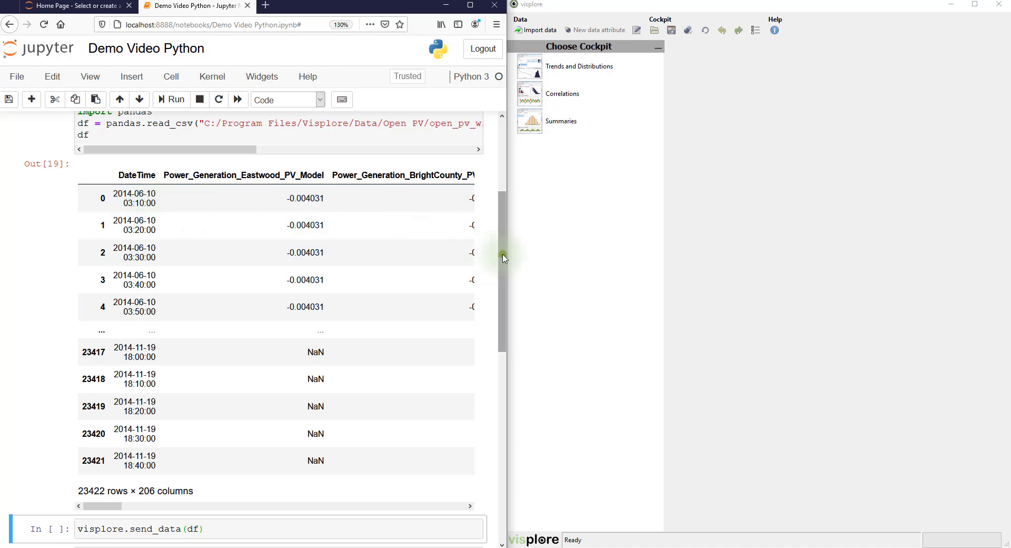
left_click_drag(502, 255, 499, 293)
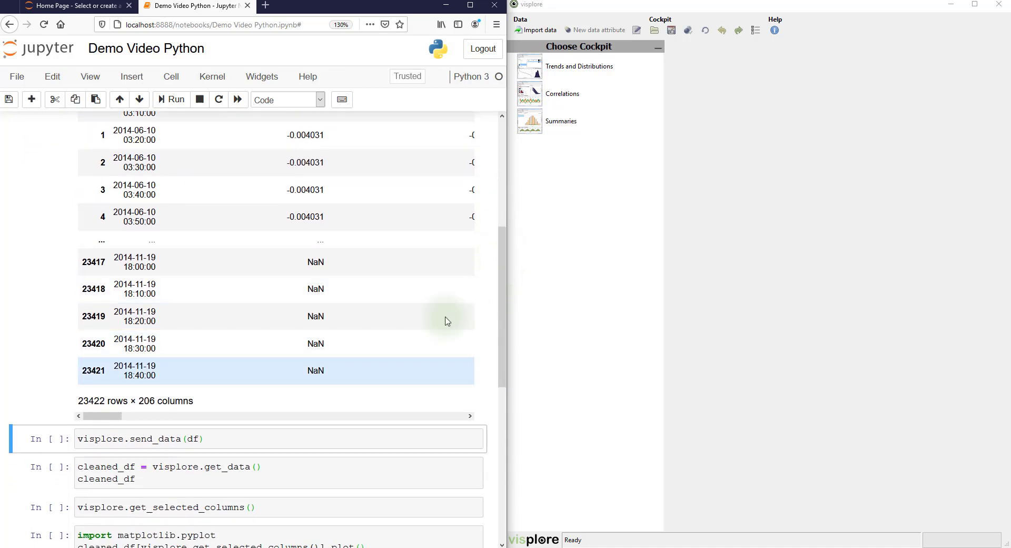
Send the dataframe to Visplore with send_data(df) and start the Trends and Distributions cockpit.
left_click(221, 439)
left_click(177, 100)
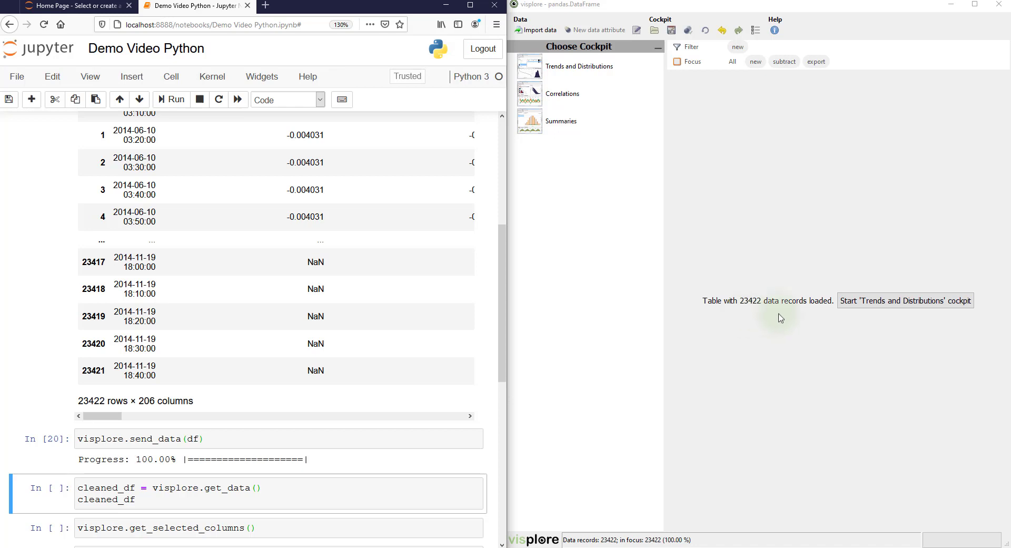
left_click(926, 303)
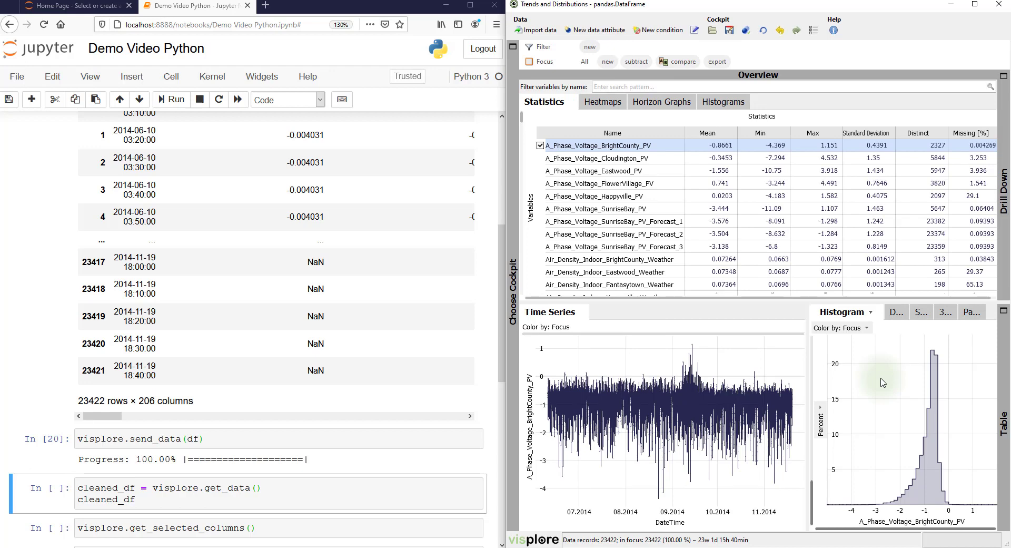
Filter variables by 'temperature', plot Temperature_Outdoor_BrightCounty_Weather, and maximize the Visplore window.
left_click(640, 158)
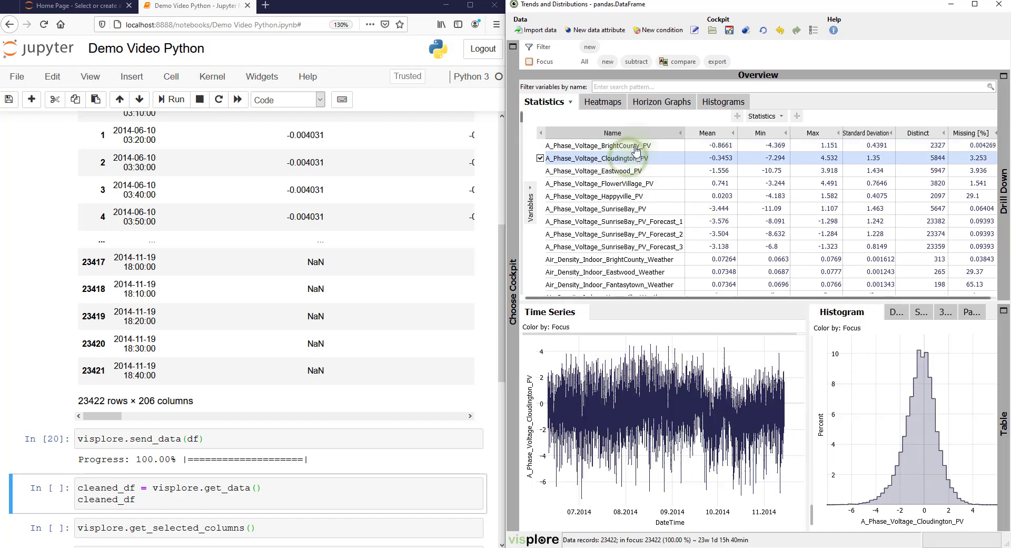
left_click(636, 147)
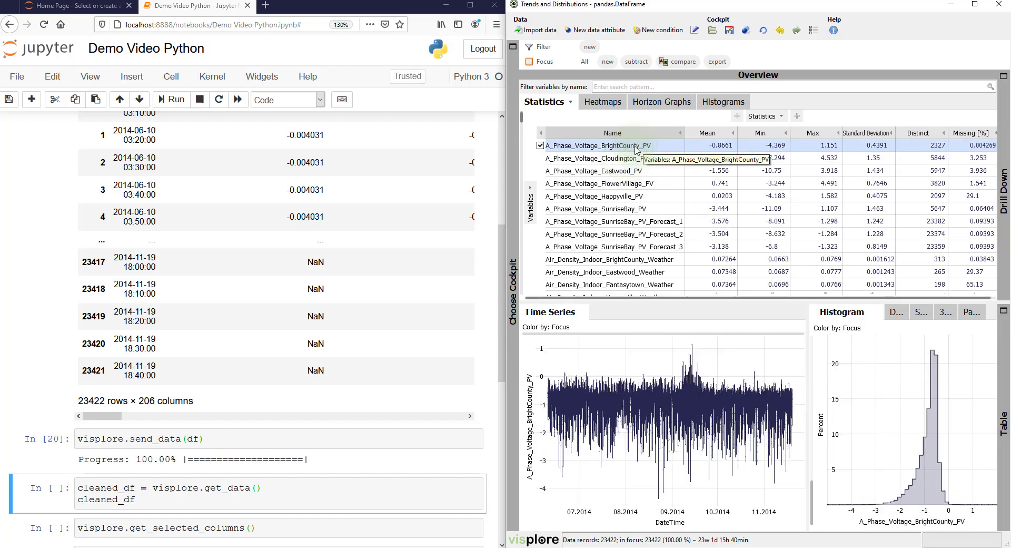
left_click(624, 86)
type("temperature")
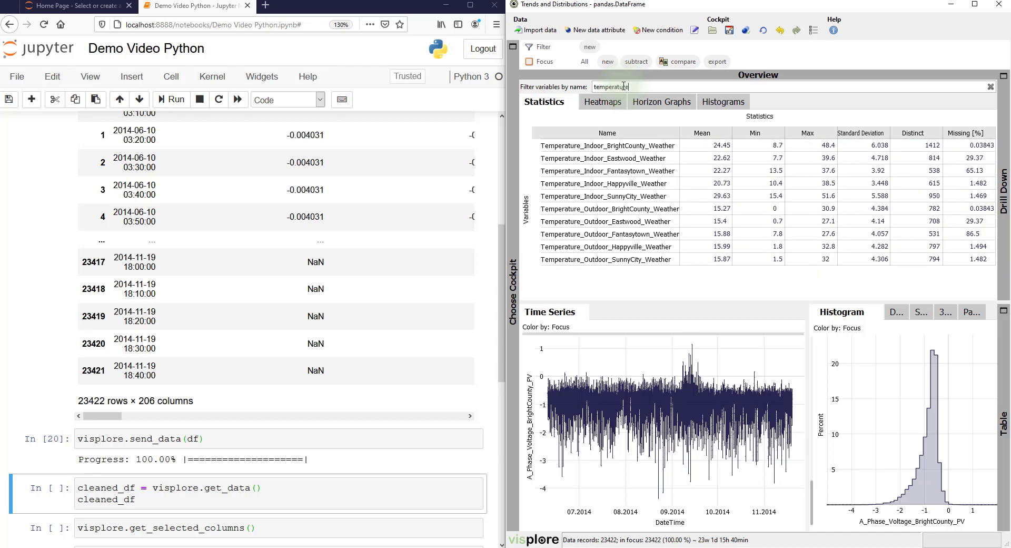
left_click(605, 145)
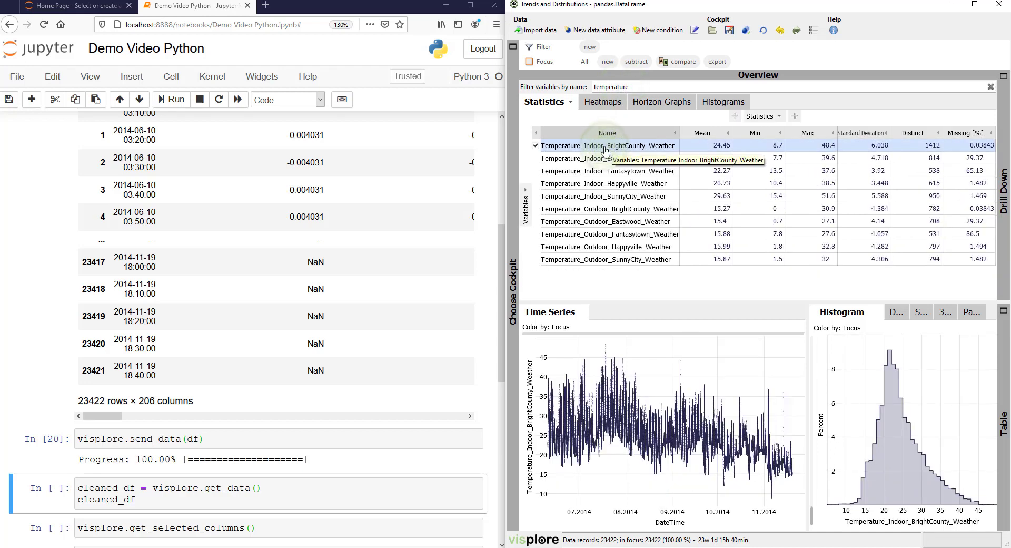
left_click(600, 208)
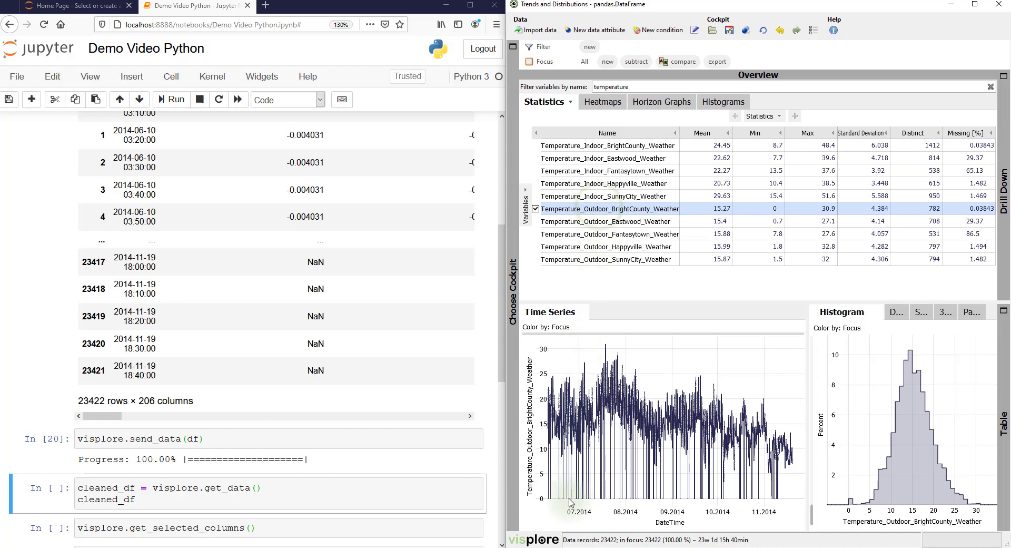
left_click(974, 5)
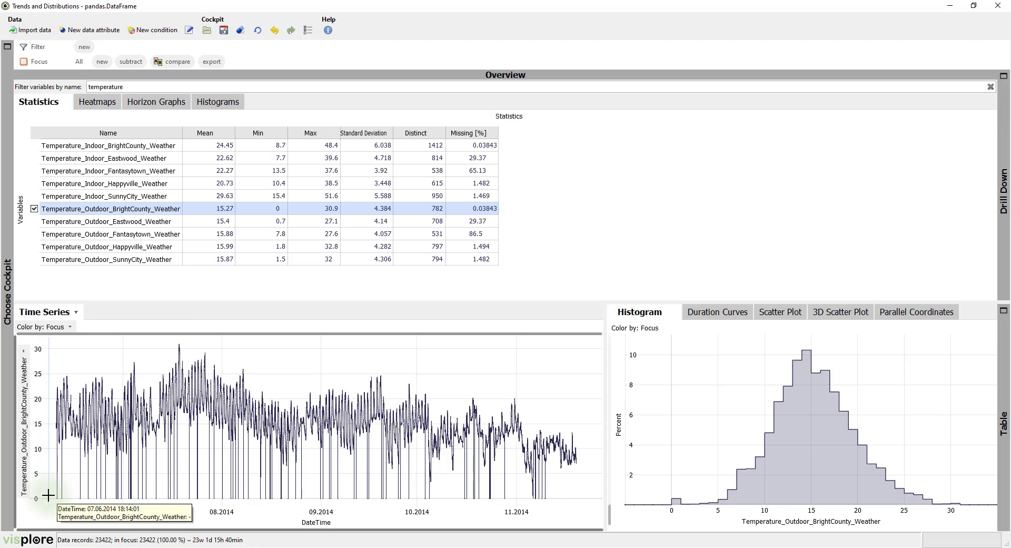
Focus the 103 near-zero outdoor temperature readings, fill them by linear interpolation, and accept.
left_click_drag(48, 495, 563, 504)
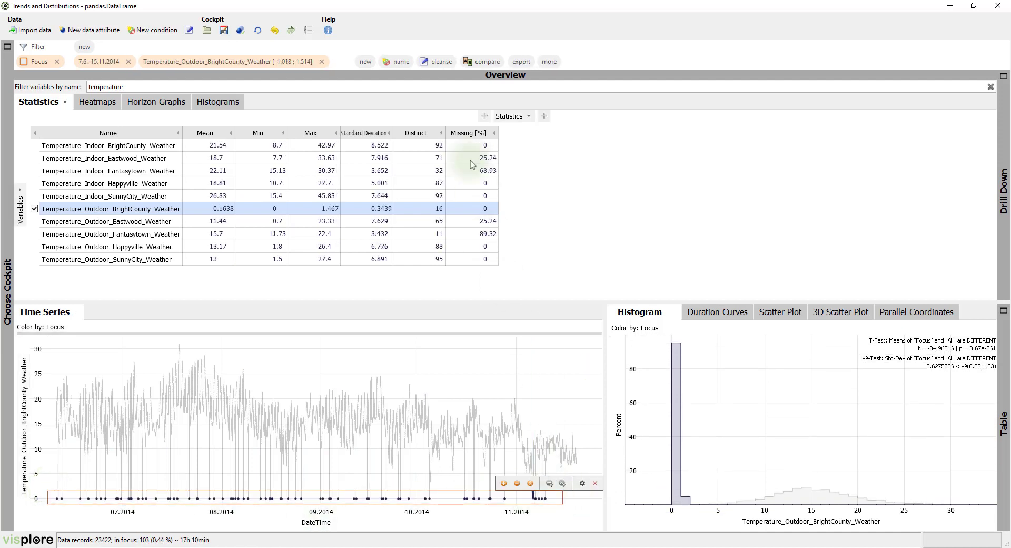
left_click(442, 62)
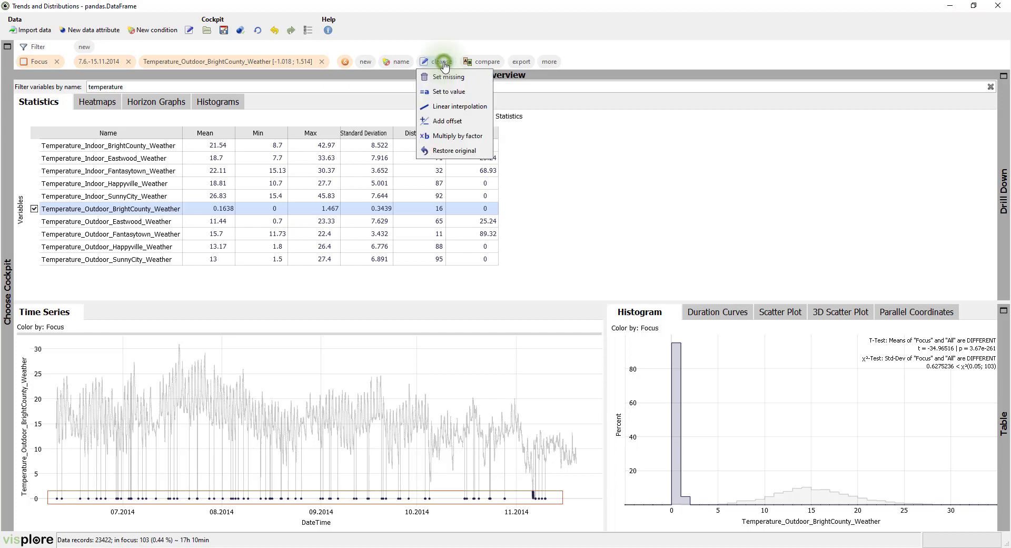
left_click(479, 108)
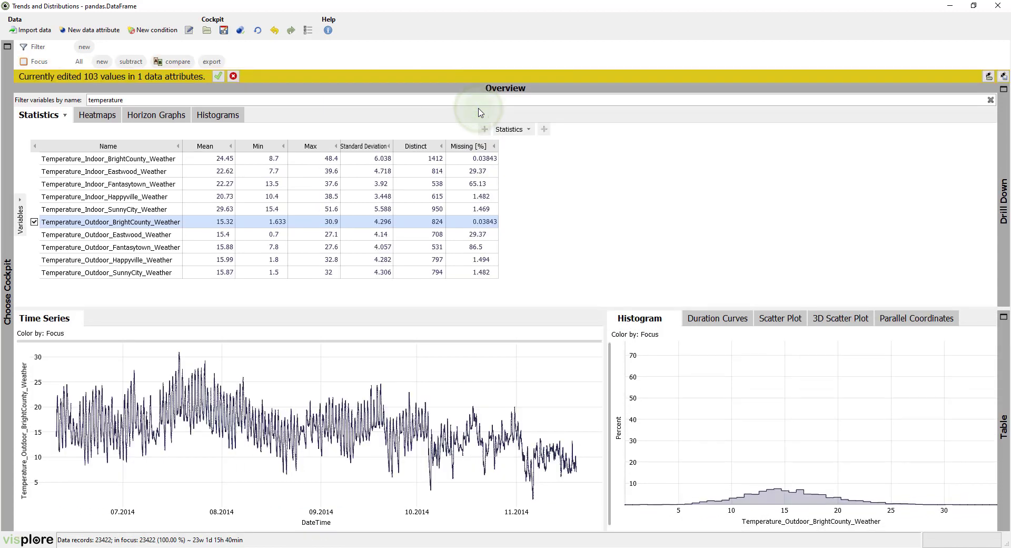
left_click(218, 76)
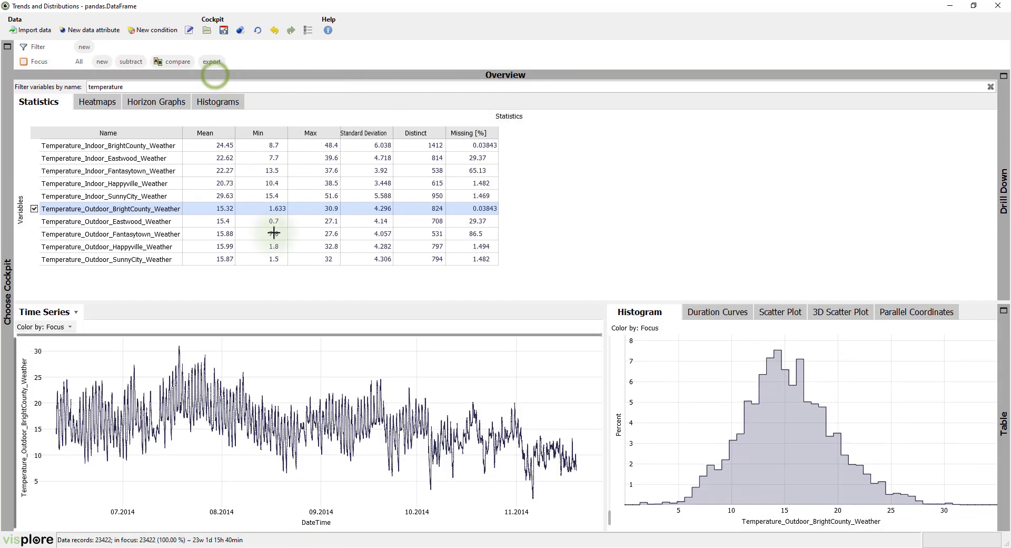
mouse_move(372, 495)
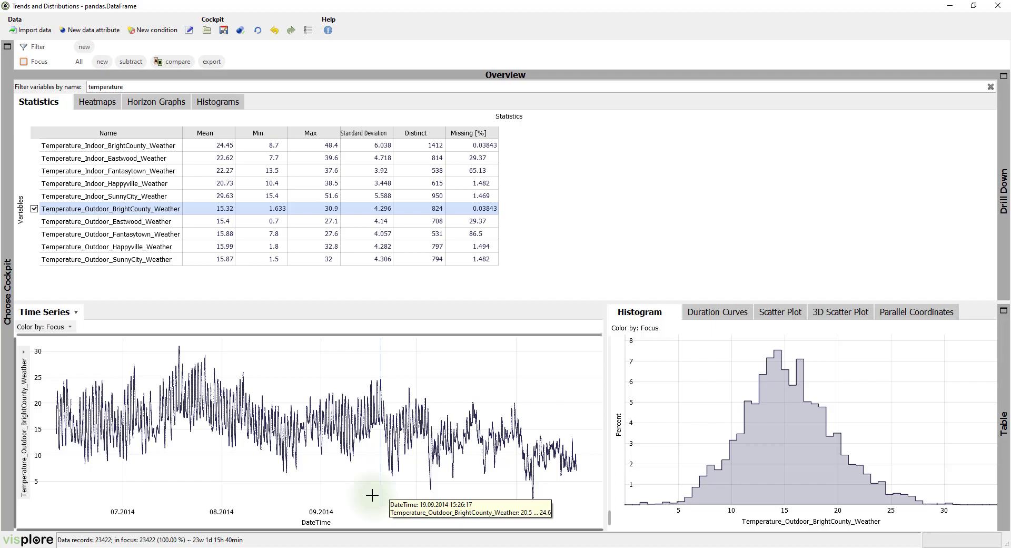
Tile Visplore and the notebook browser side by side on screen.
key("super+Right")
left_click(330, 7)
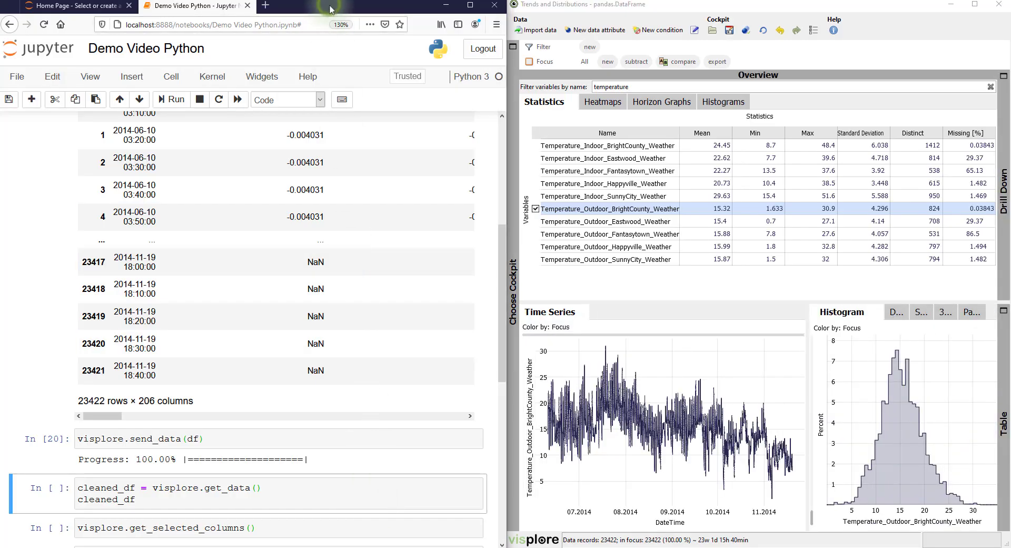
left_click_drag(504, 327, 504, 400)
Run cleaned_df = visplore.get_data() to retrieve the 23422 × 206 cleansed data.
left_click(275, 309)
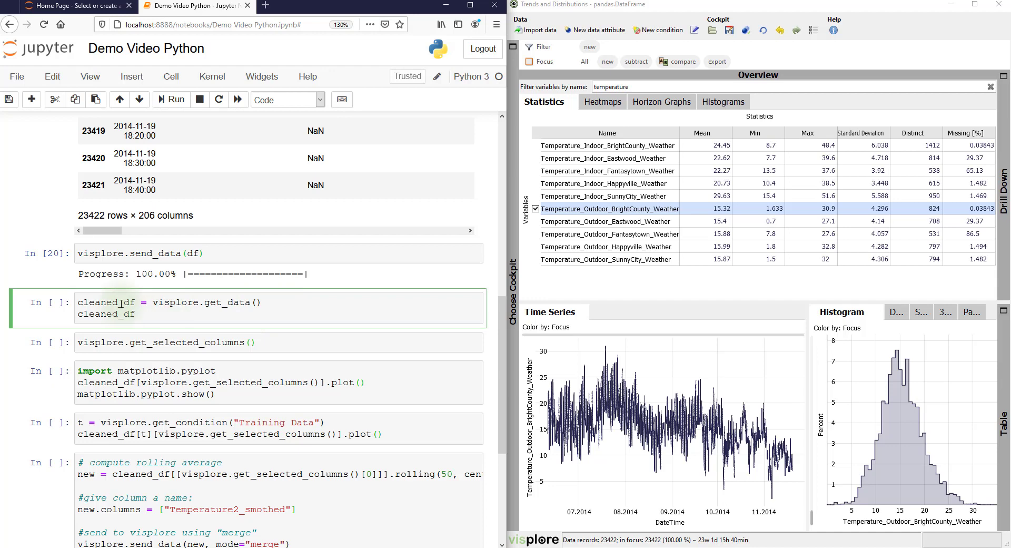
left_click(174, 100)
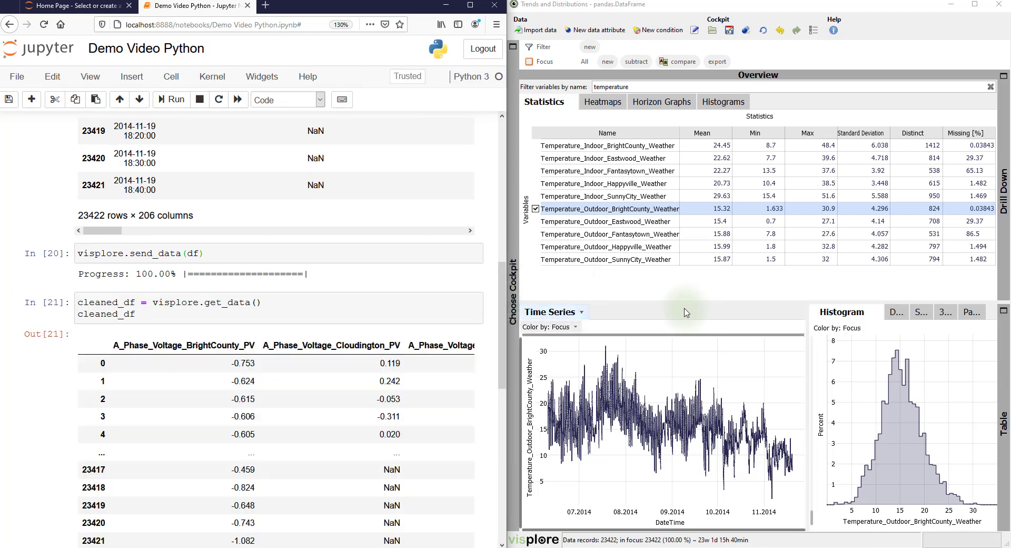
scroll(502, 305, "down", 5)
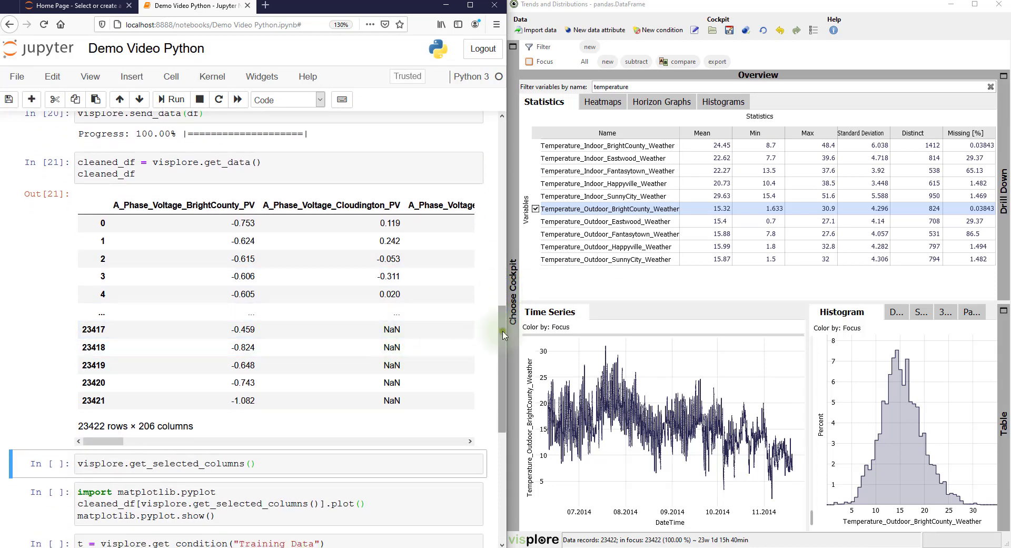
left_click_drag(504, 335, 503, 352)
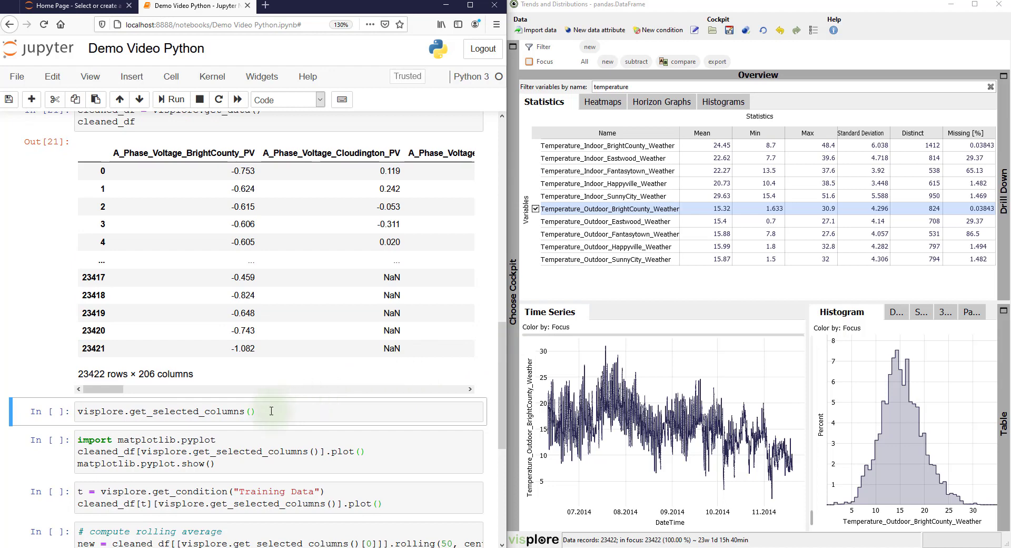
Run get_selected_columns() and plot Temperature_Outdoor_BrightCounty_Weather from cleaned_df with matplotlib.
left_click(176, 100)
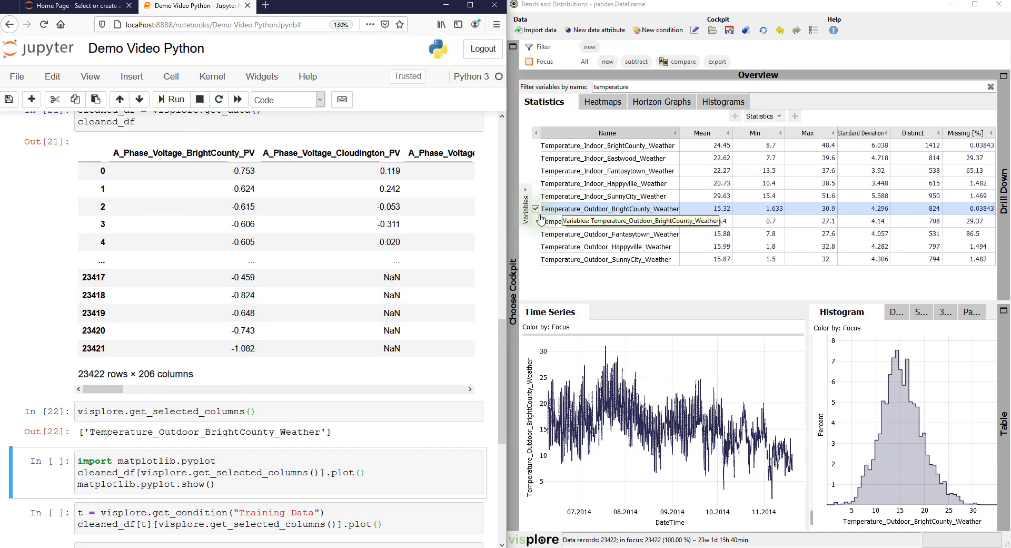
left_click_drag(501, 345, 501, 383)
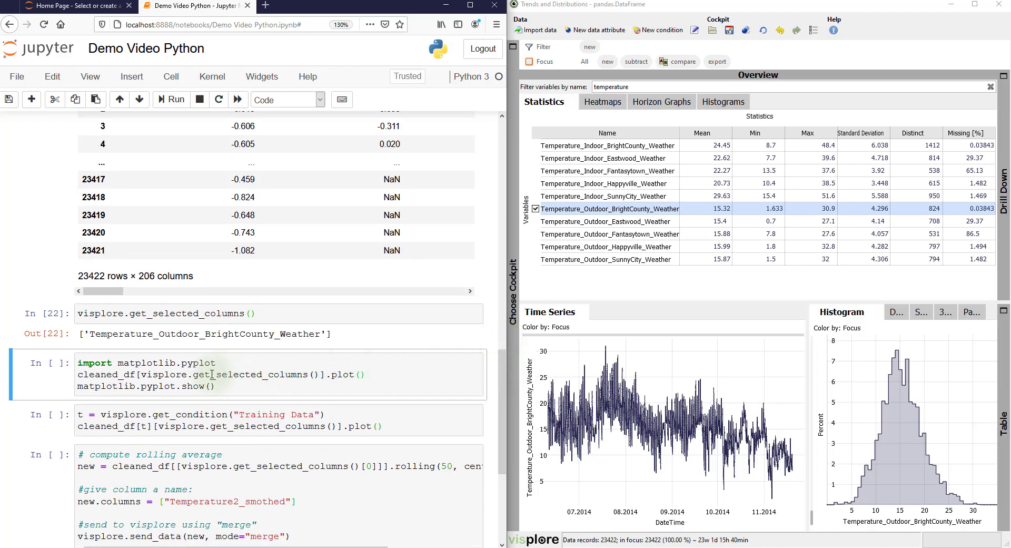
left_click(240, 368)
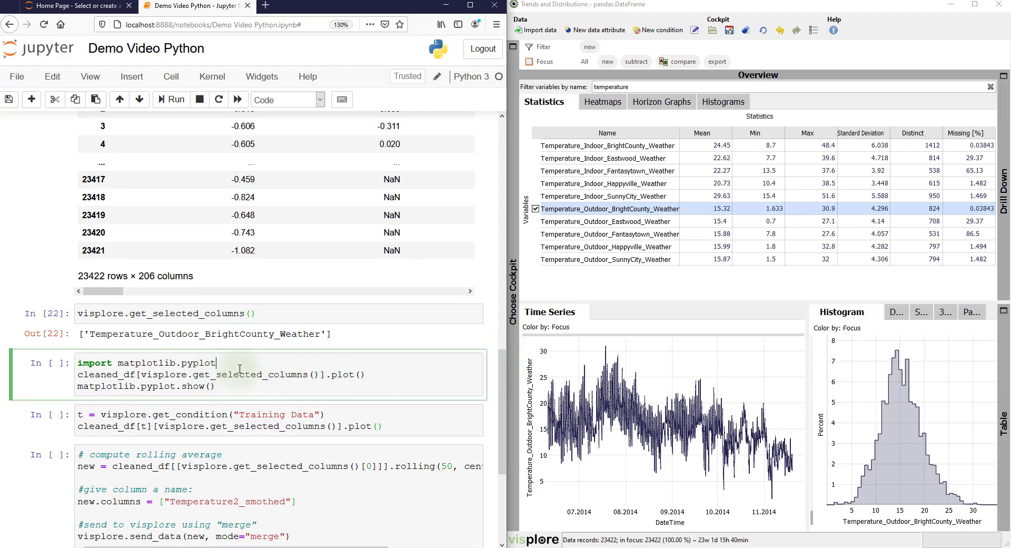
left_click(182, 103)
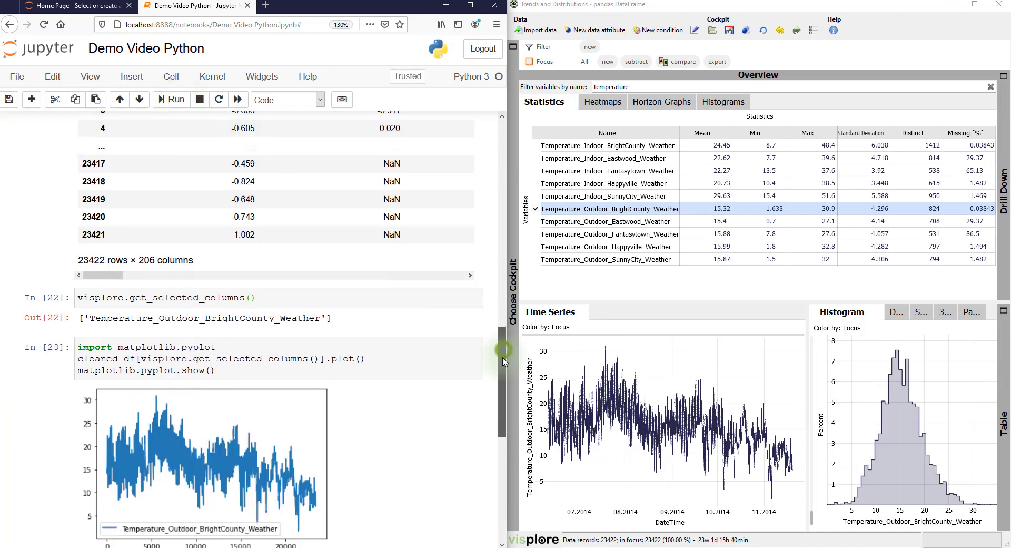
left_click_drag(502, 349, 502, 379)
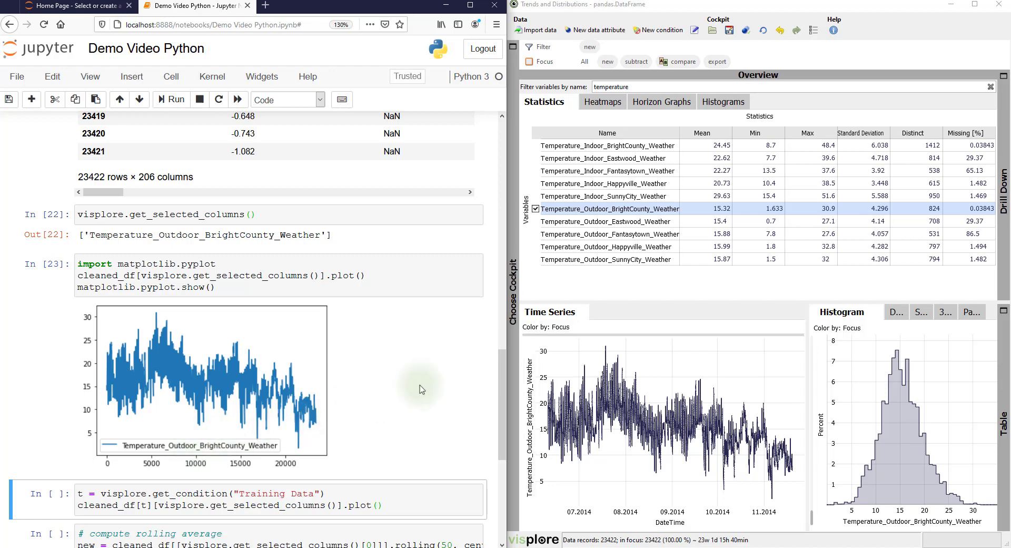
left_click_drag(501, 355, 495, 396)
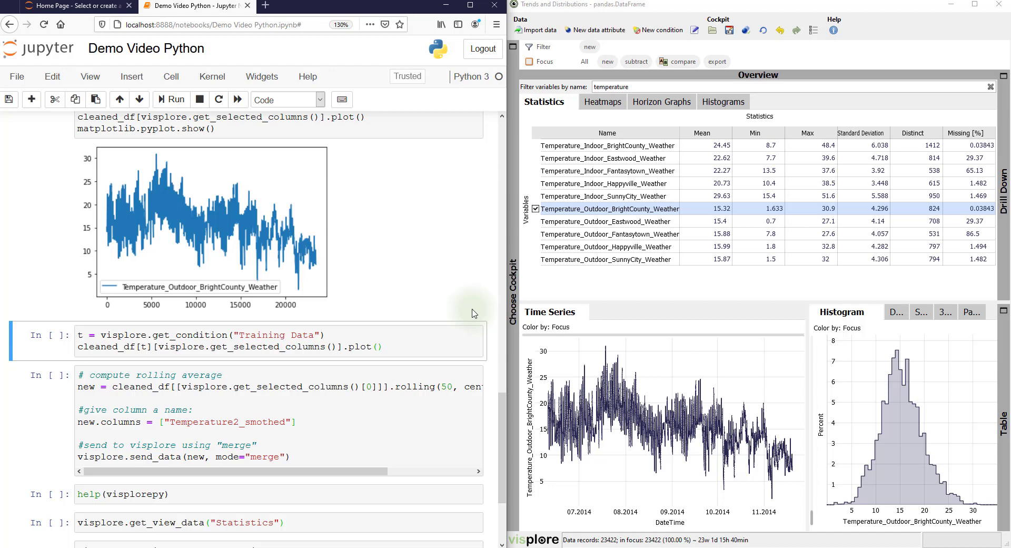
Maximize Visplore, filter variables by 'power', and plot Apparent_Power_BrightCounty_PV.
left_click(974, 5)
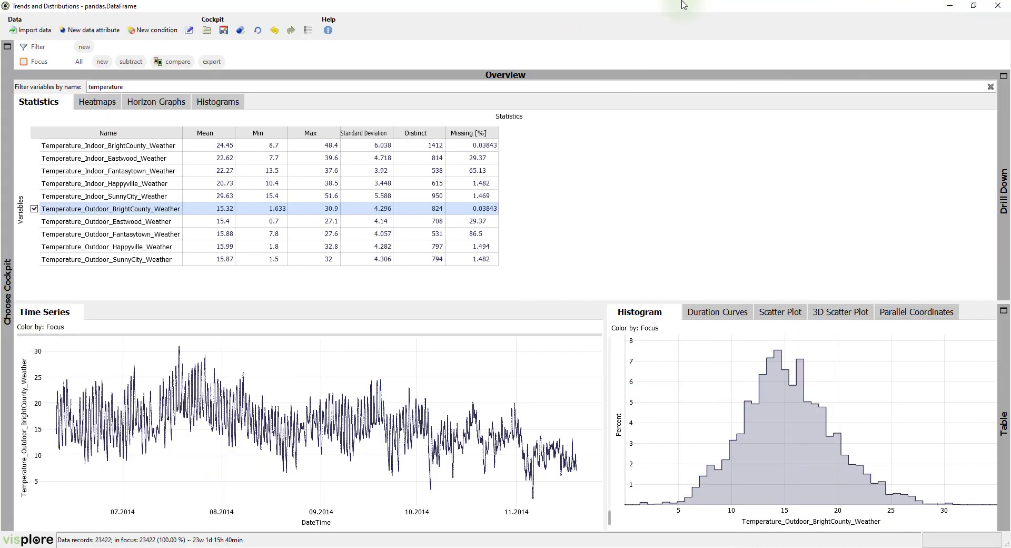
double_click(138, 87)
type("power")
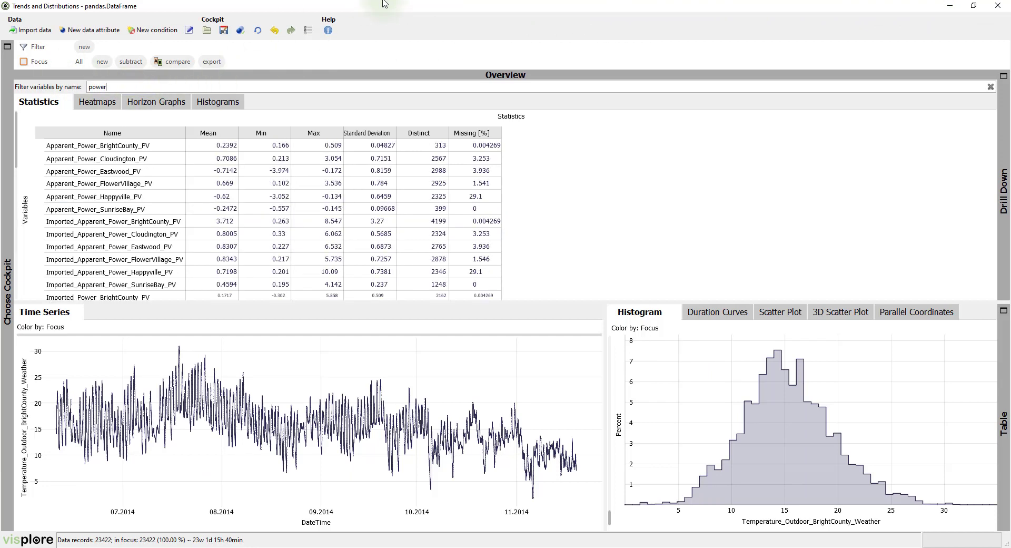
left_click(114, 147)
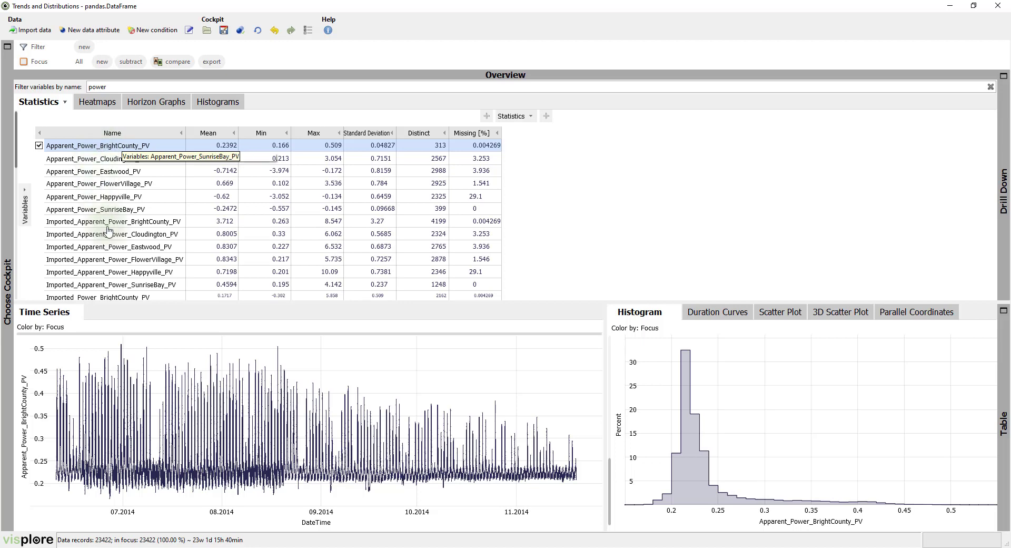
mouse_move(289, 494)
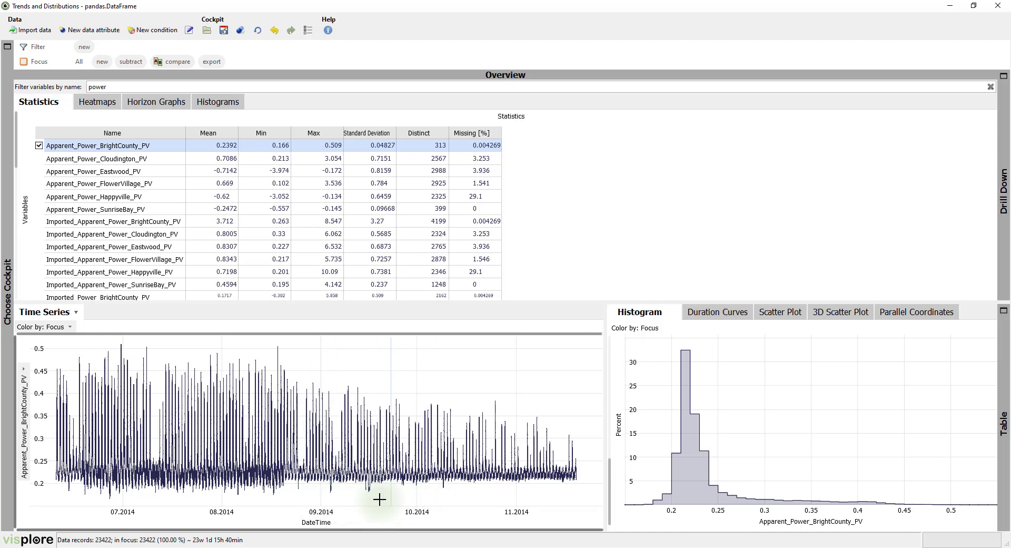
Brush the 21.08–22.11.2014 interval in the time series with horizontal interval selection.
left_click(70, 313)
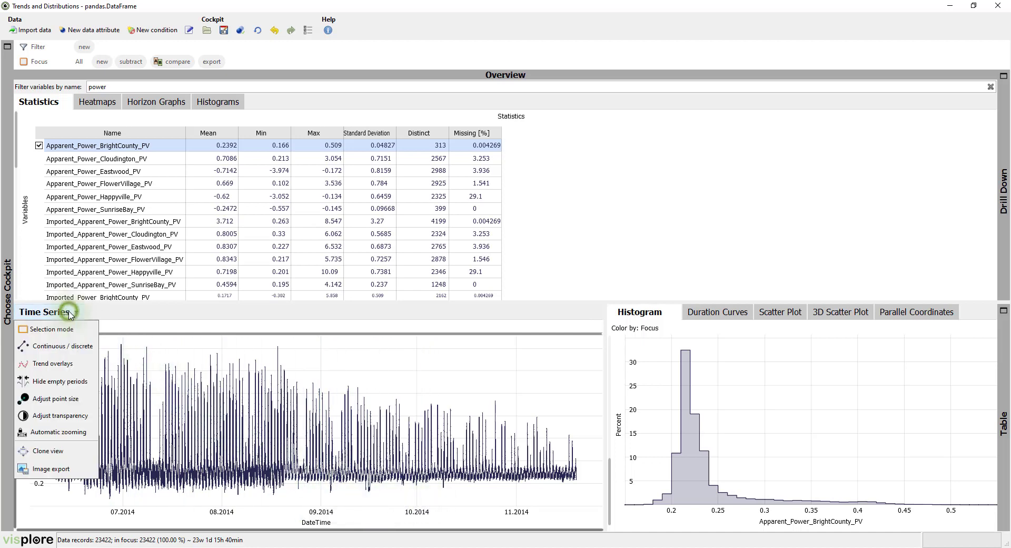
left_click(72, 332)
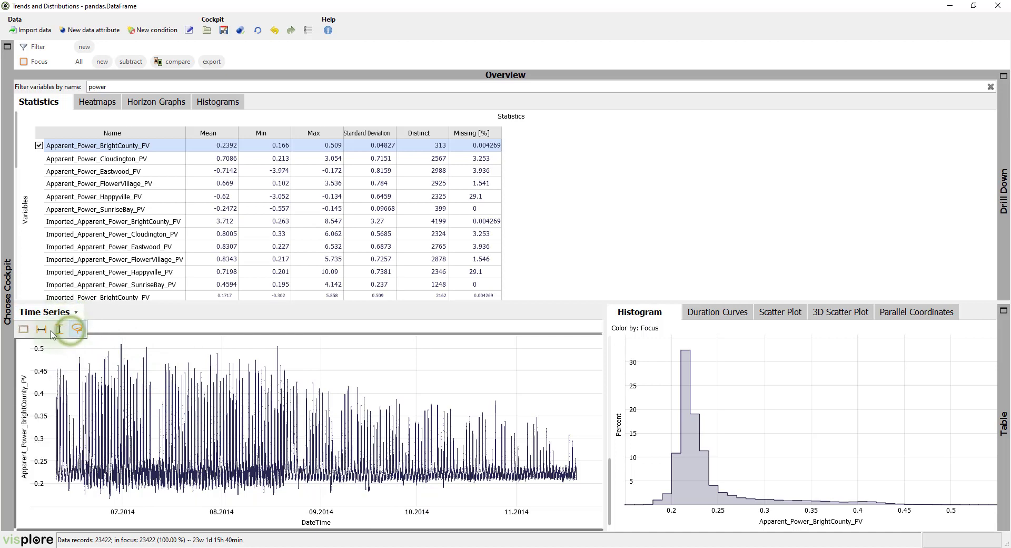
left_click(44, 330)
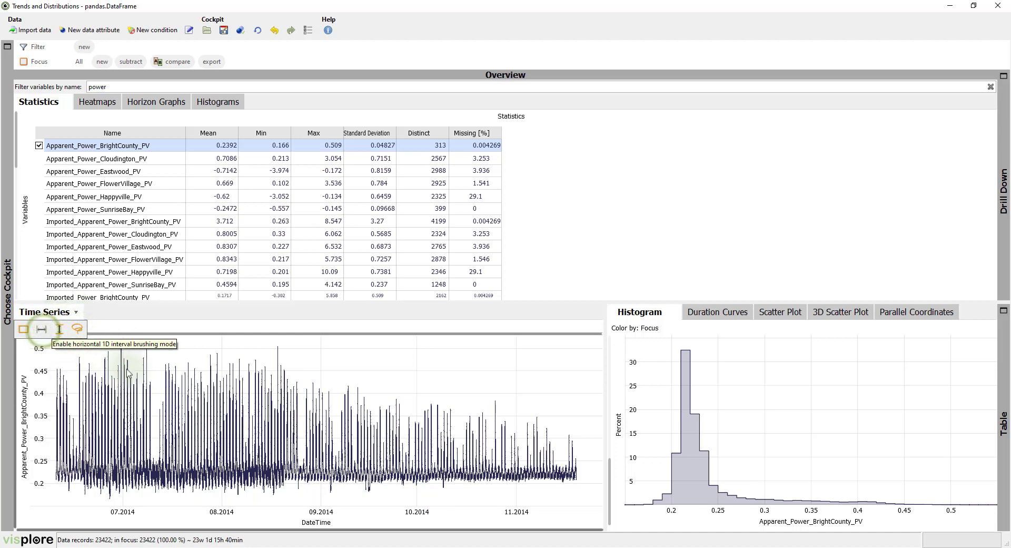
left_click_drag(286, 441, 586, 444)
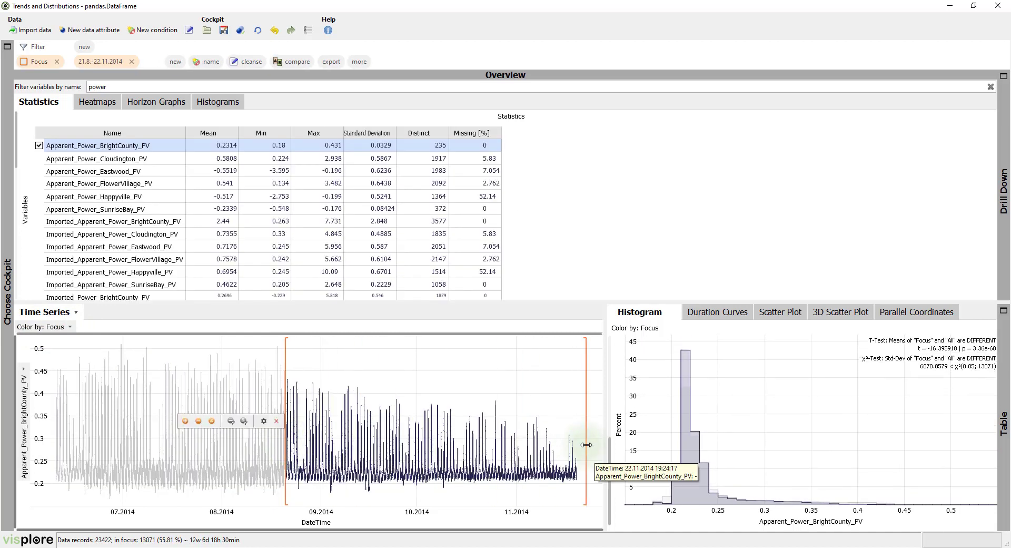
Save the focused interval as a condition named 'Training Data'.
left_click(209, 64)
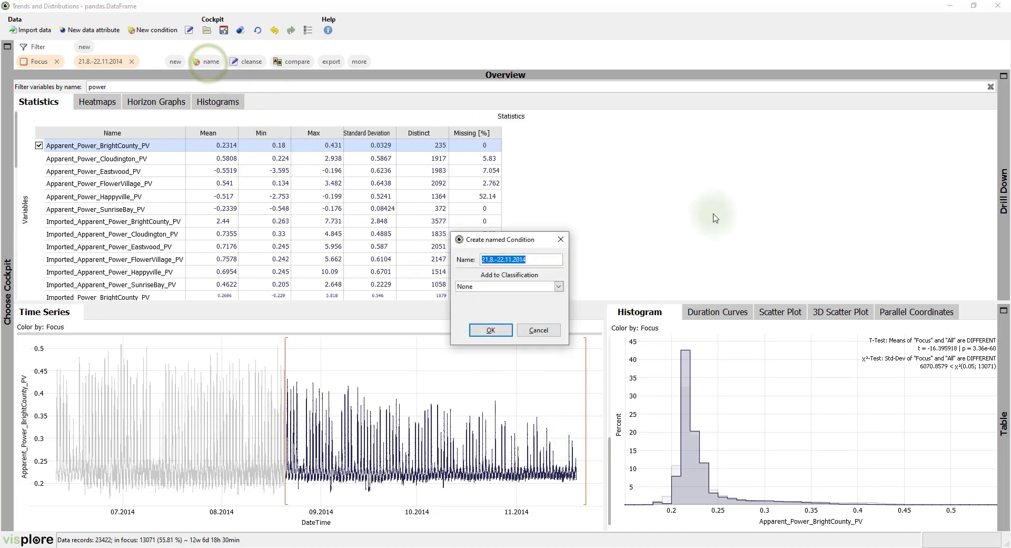
type("Training Data")
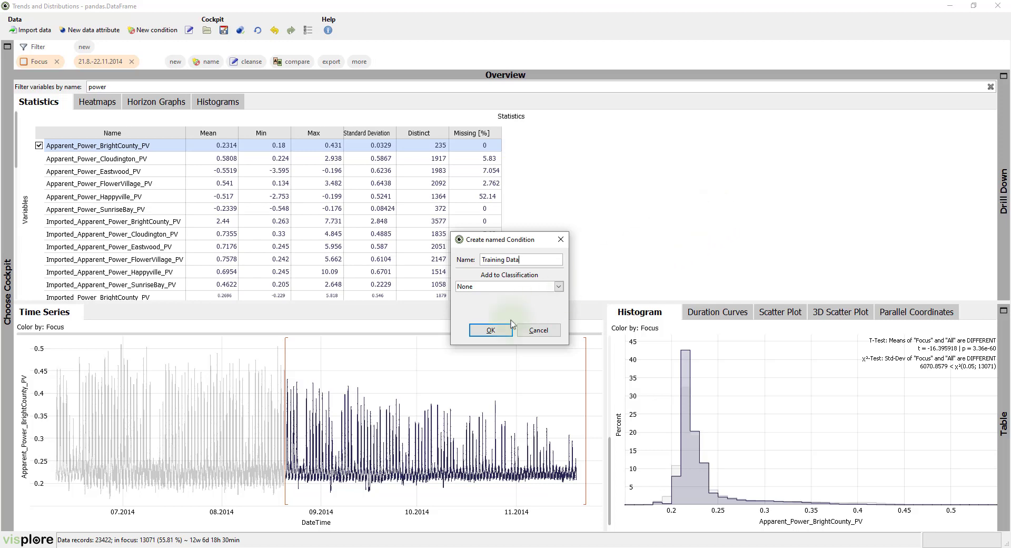
left_click(490, 330)
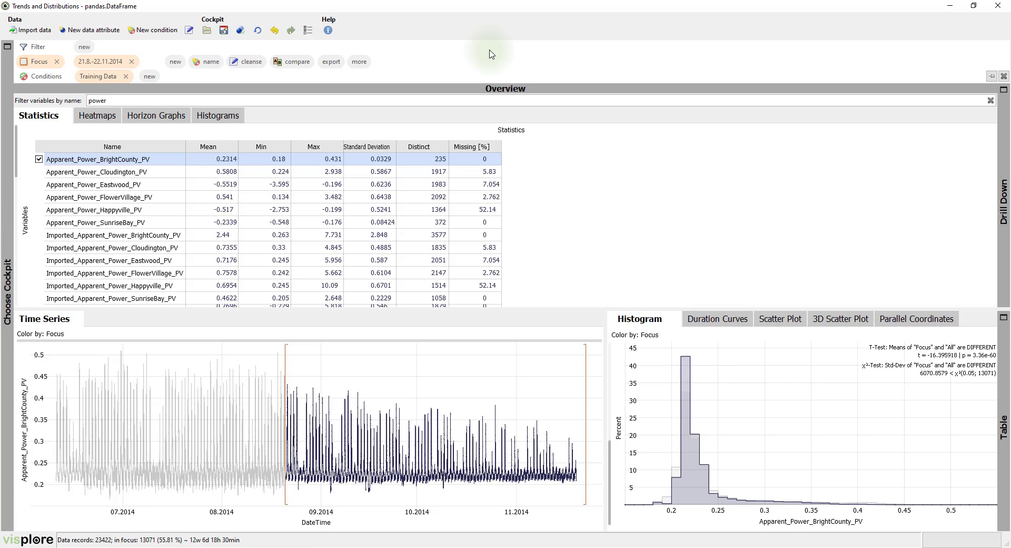
Run the get_condition cell to plot Apparent_Power_BrightCounty_PV for only the Training Data records.
key("super+Right")
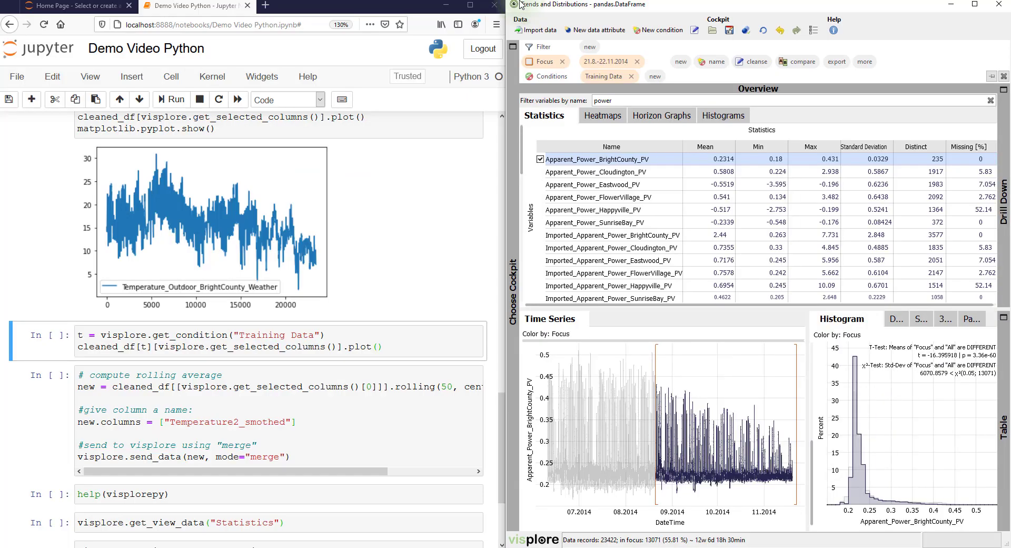
left_click(374, 146)
left_click(186, 335)
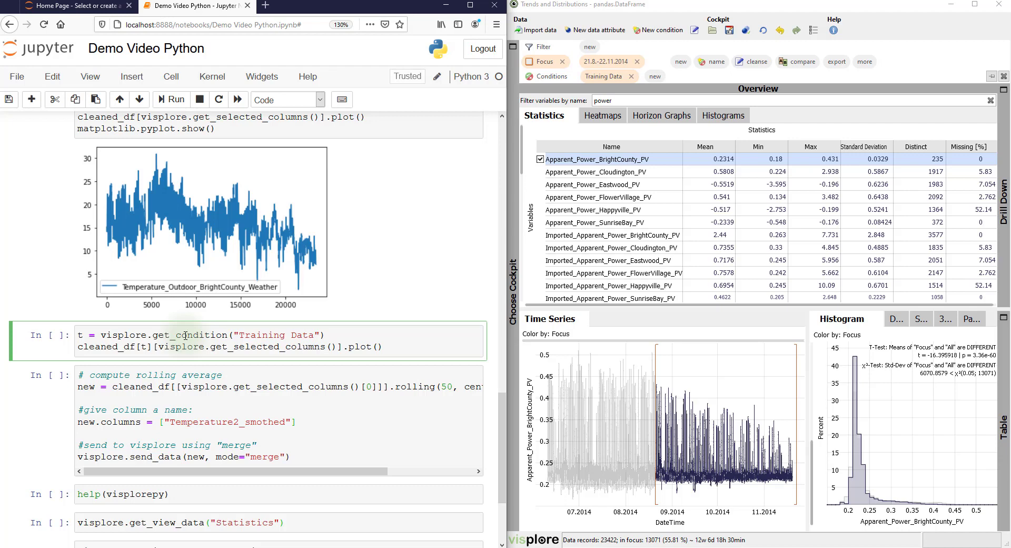
left_click(338, 335)
left_click(186, 101)
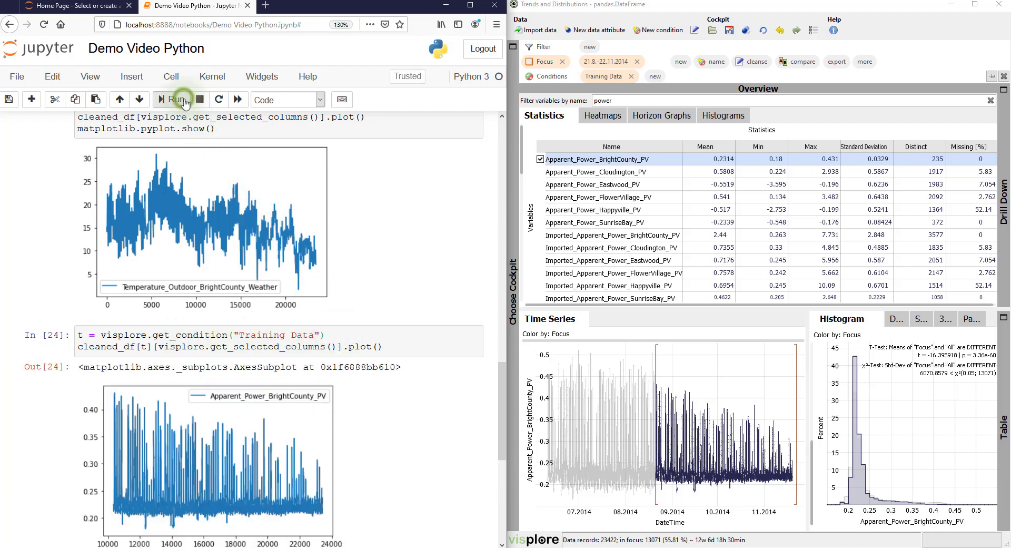
left_click_drag(501, 378, 497, 405)
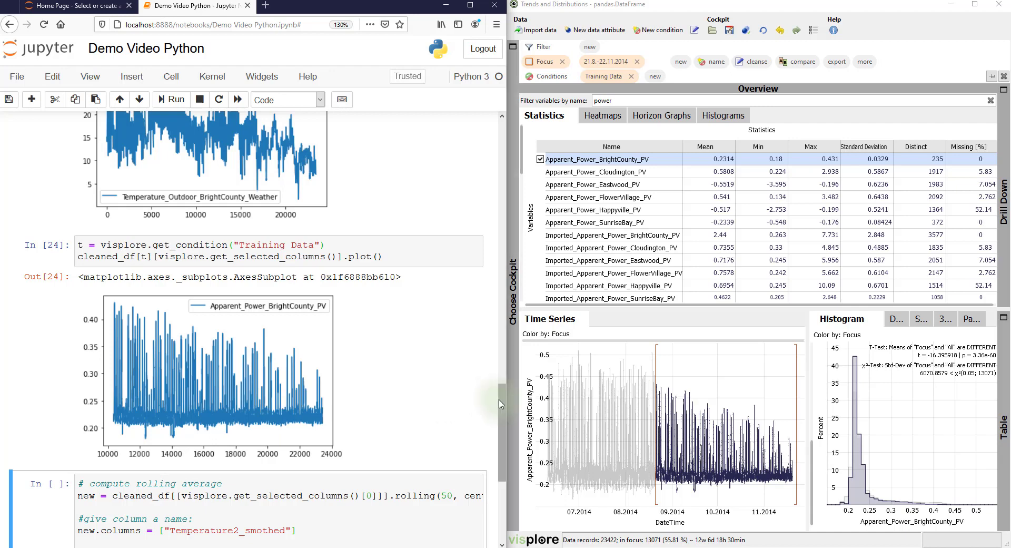
left_click_drag(500, 404, 504, 442)
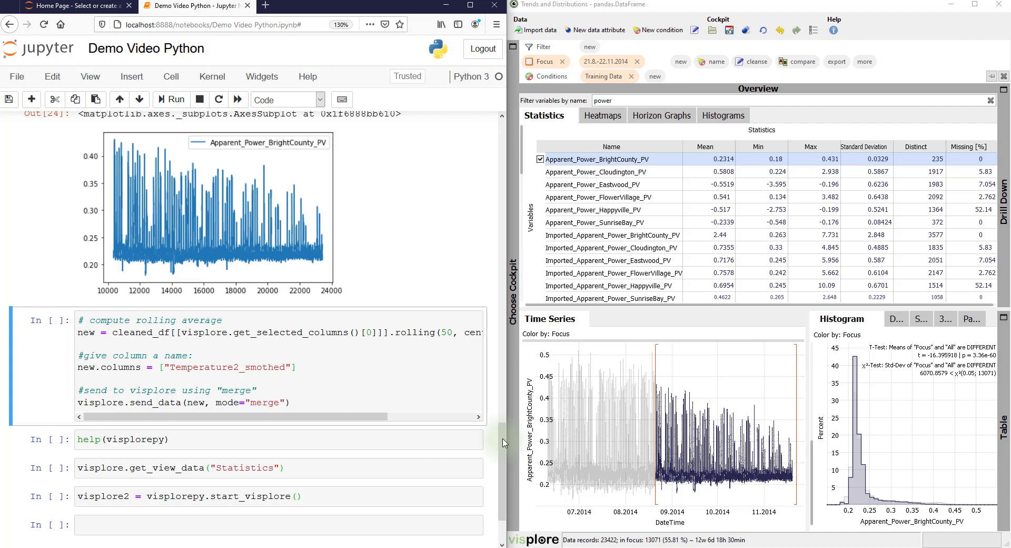
Filter variables by 'tempera', plot Temperature_Indoor_BrightCounty_Weather, and remove the date-range focus.
double_click(632, 99)
type("temperature")
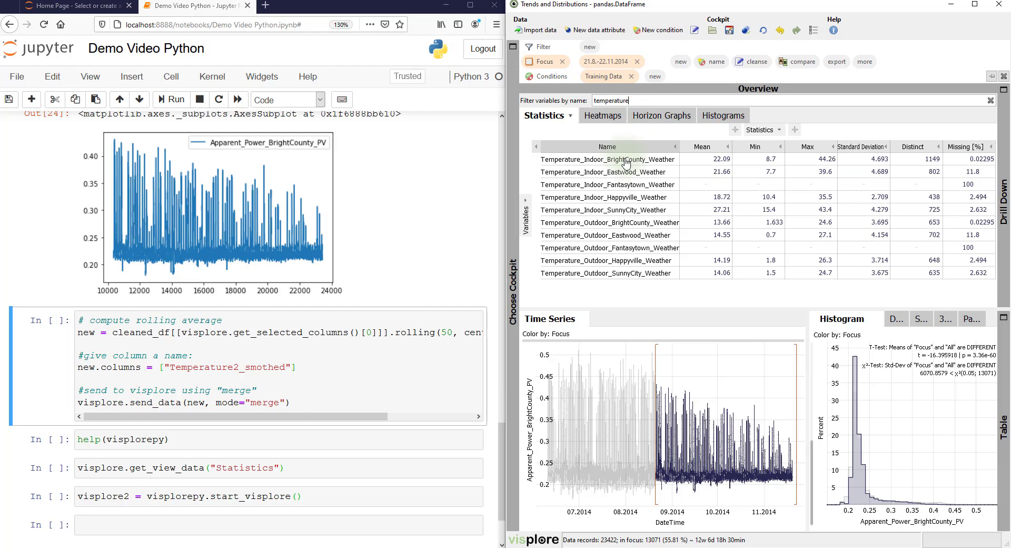
left_click(625, 160)
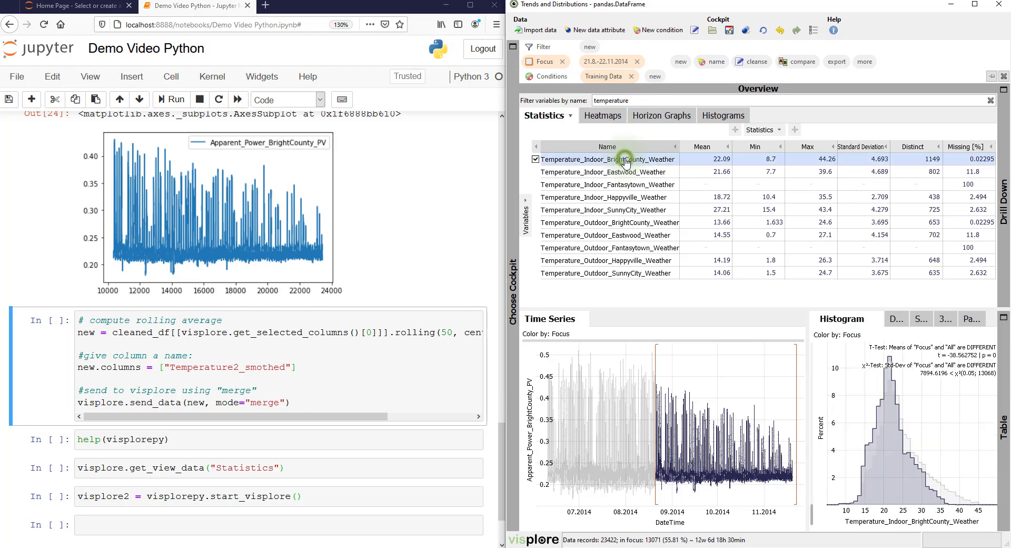
left_click(561, 62)
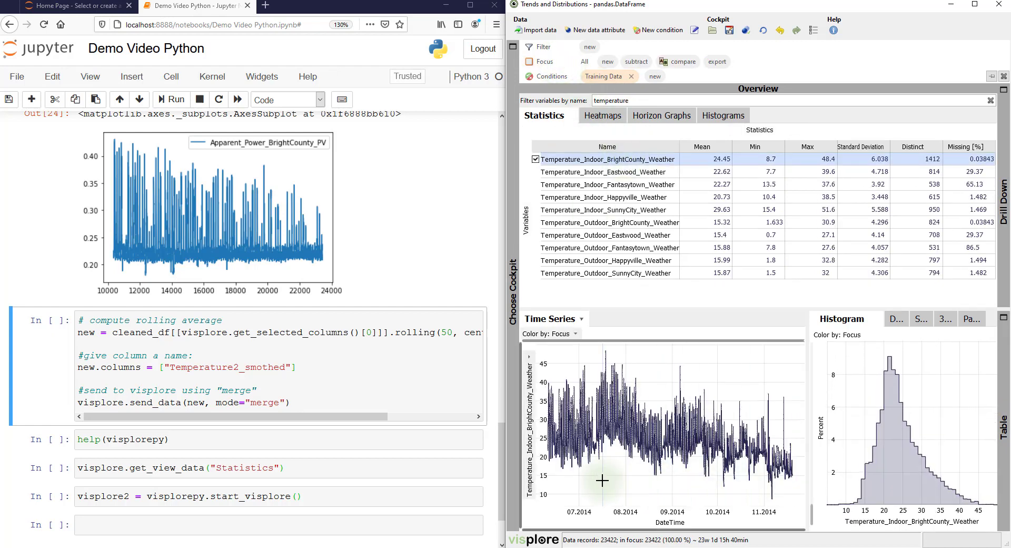
mouse_move(732, 497)
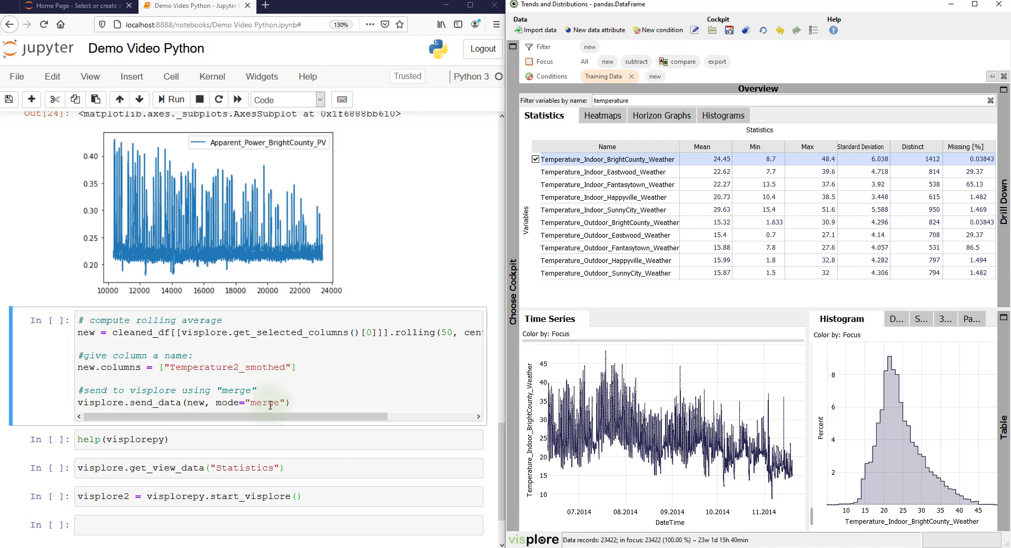
Send the 50-point rolling average to Visplore, plot Temperature2_smothed, and zoom to August 2014.
left_click(316, 357)
left_click(174, 100)
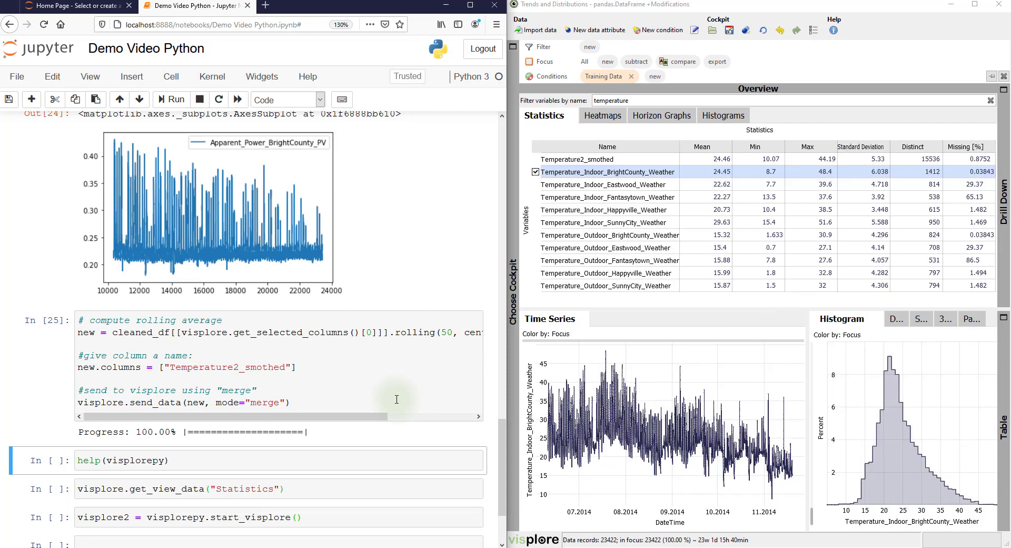
left_click(535, 159)
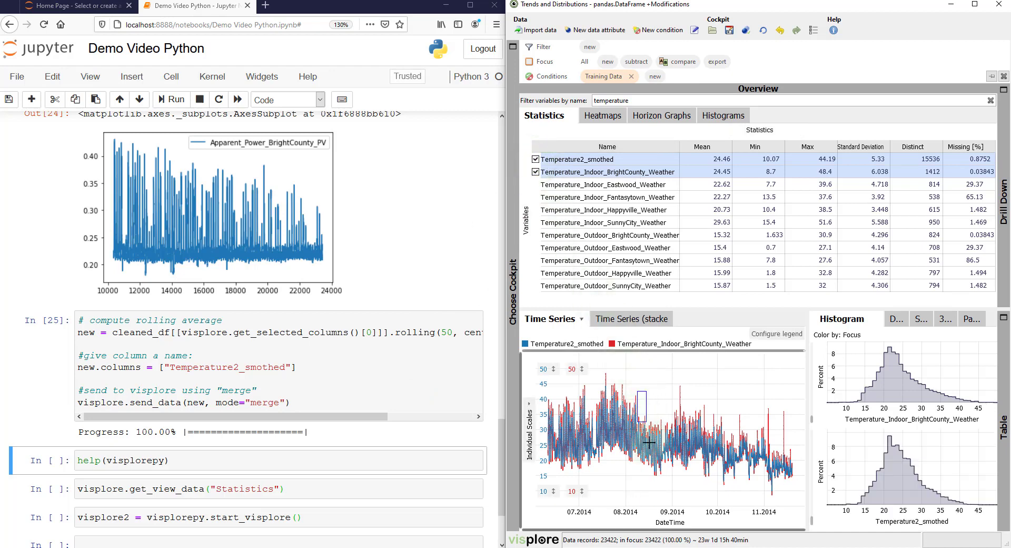
left_click_drag(650, 450, 651, 452)
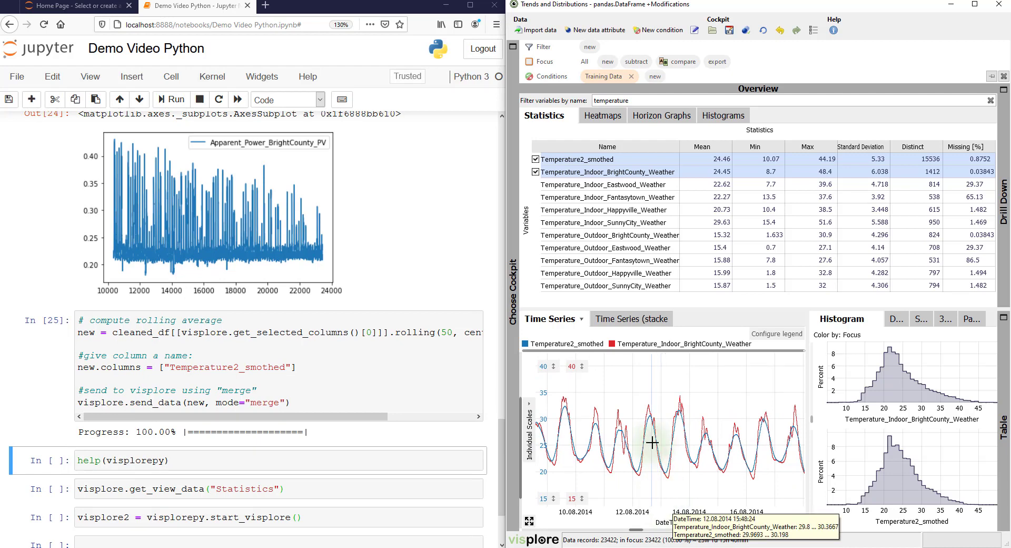
left_click(637, 529)
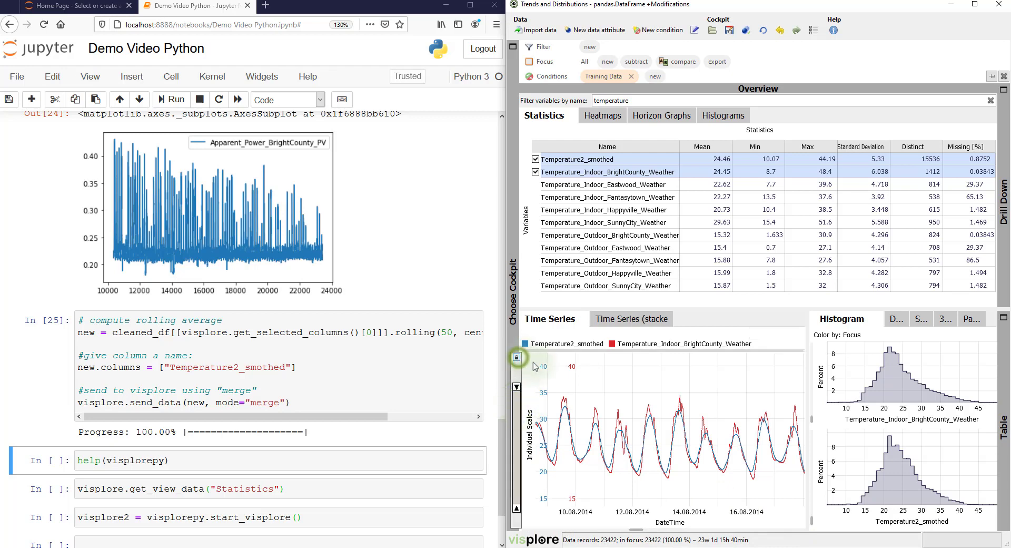
Change the rolling window from 50 to 20 and re-run the smoothing cell.
left_click(445, 331)
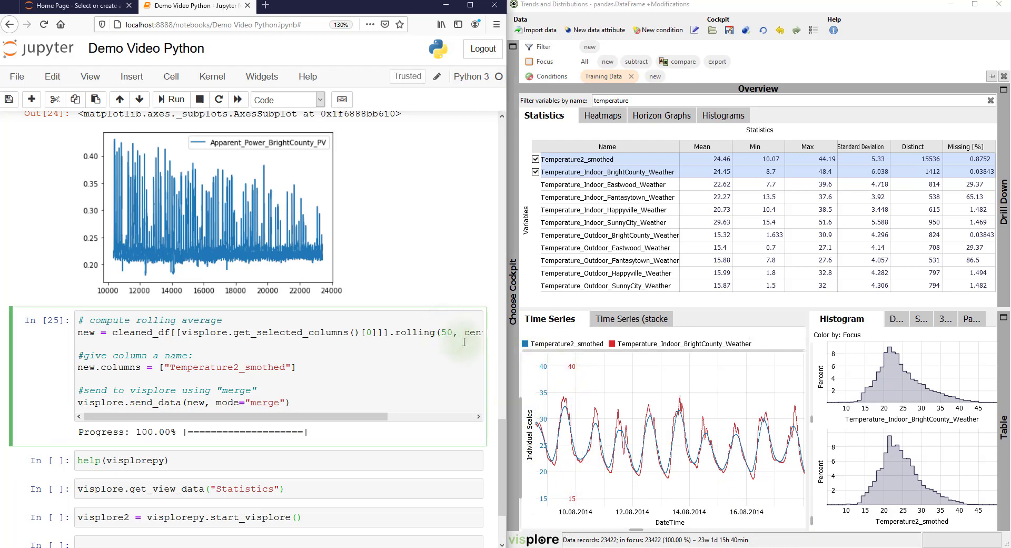
key("BackSpace")
type("2")
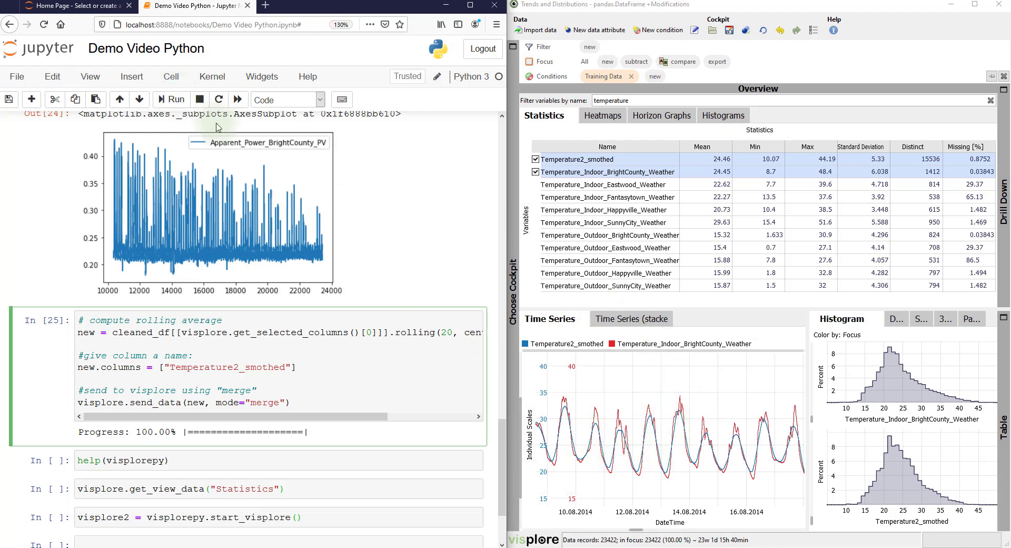
left_click(180, 100)
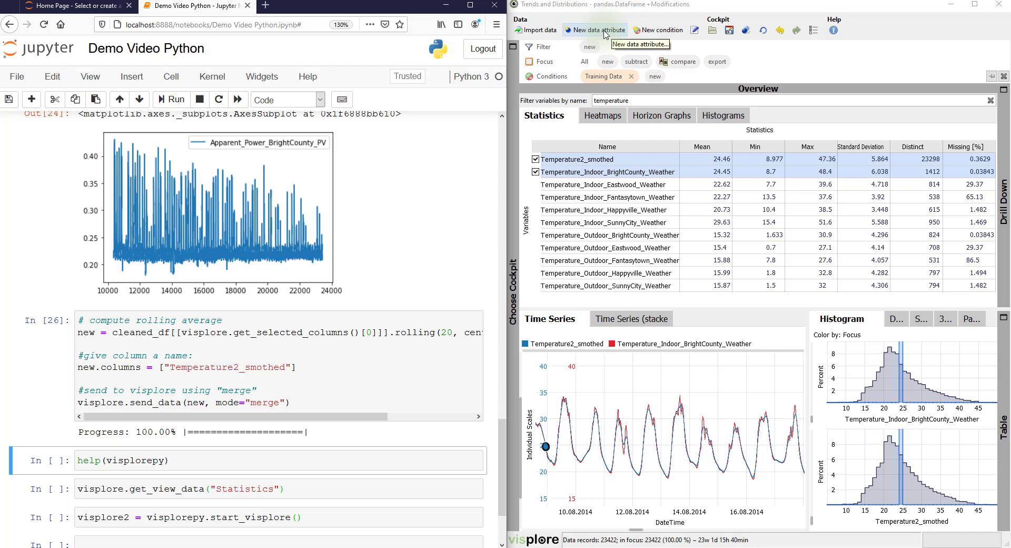
Run help(visplorepy) and scroll through the package's help output.
left_click_drag(501, 438, 503, 457)
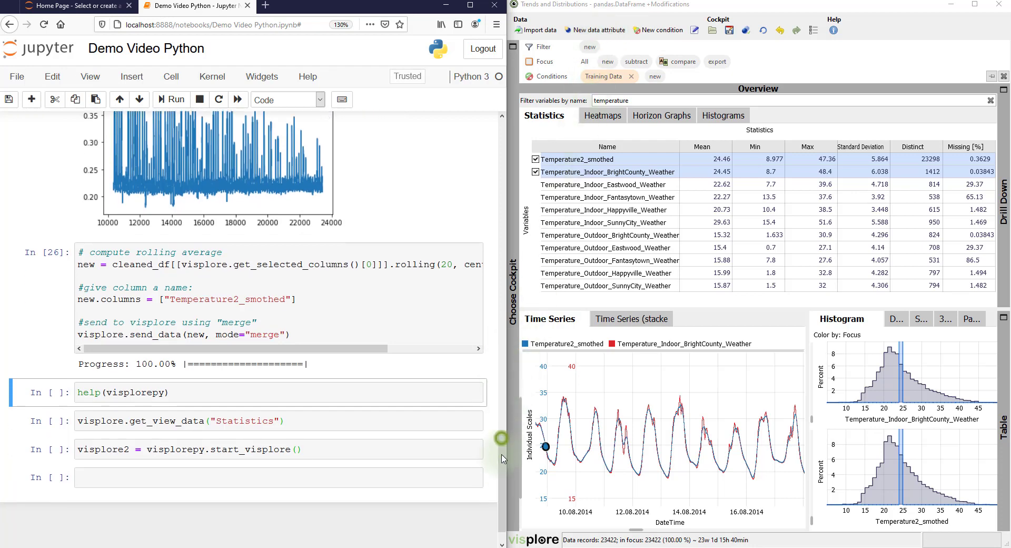
left_click(193, 393)
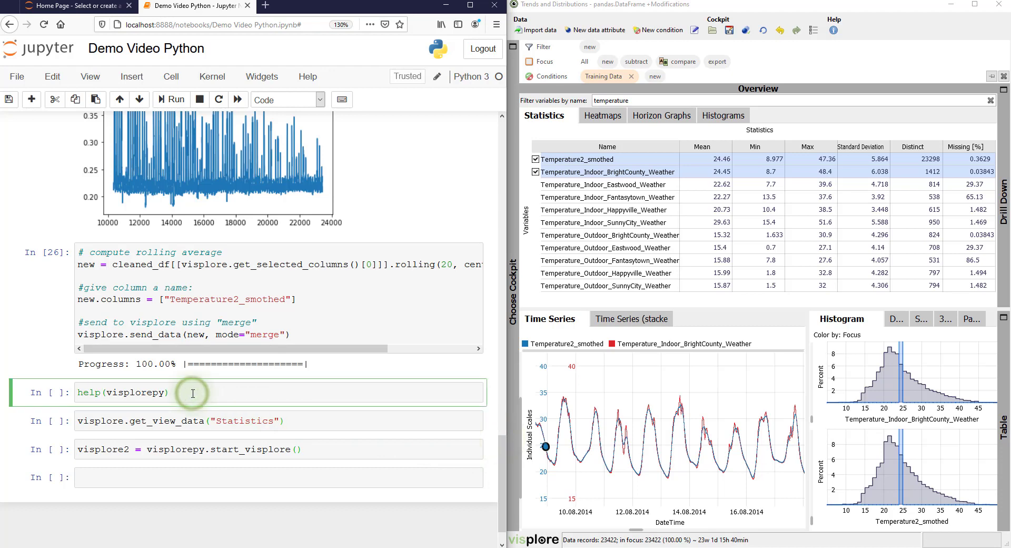
key("ctrl+Return")
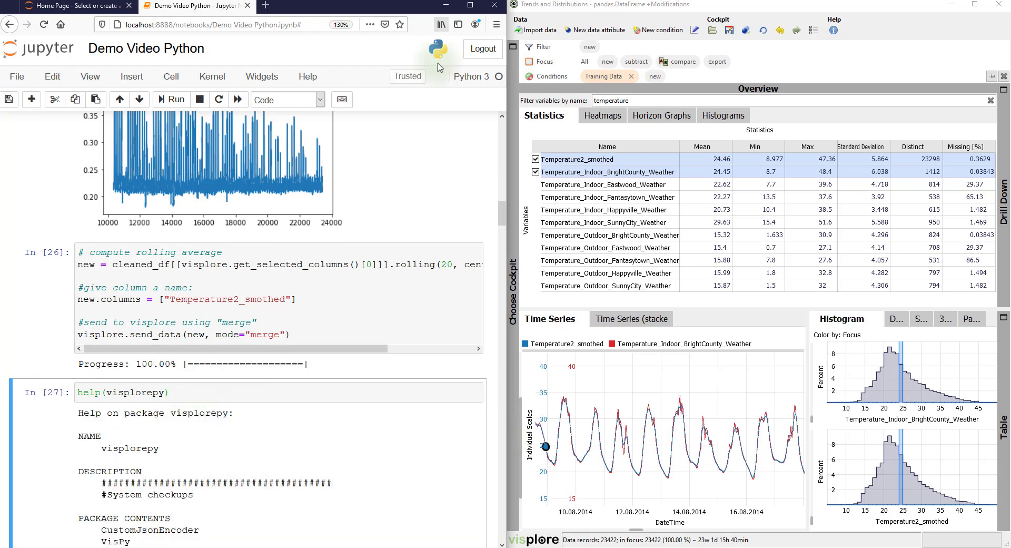
left_click(470, 5)
left_click_drag(1004, 240, 1006, 542)
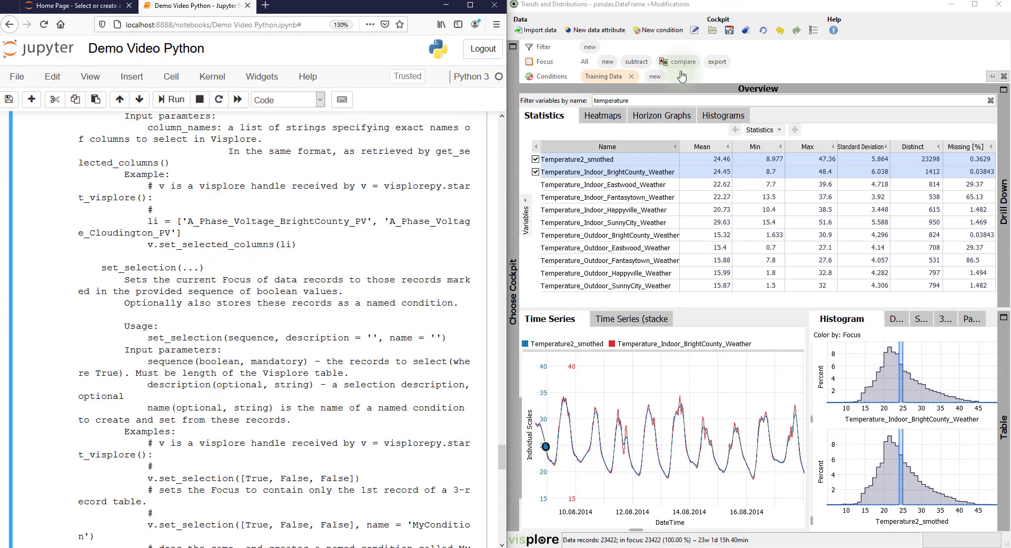
scroll(503, 452, "down", 10)
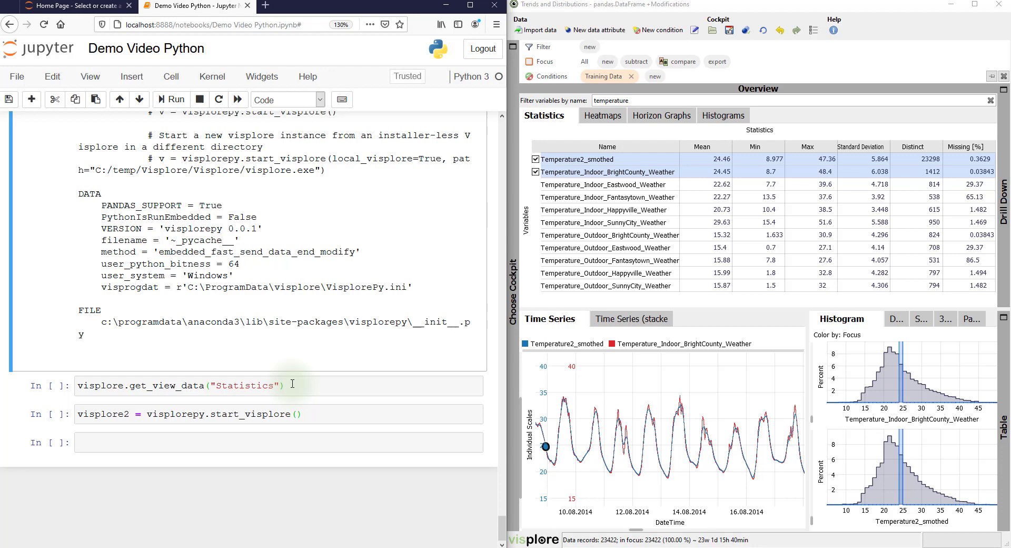
Run visplore.get_view_data("Statistics") to get the 11-row statistics dataframe of temperature variables.
left_click(293, 384)
left_click(177, 100)
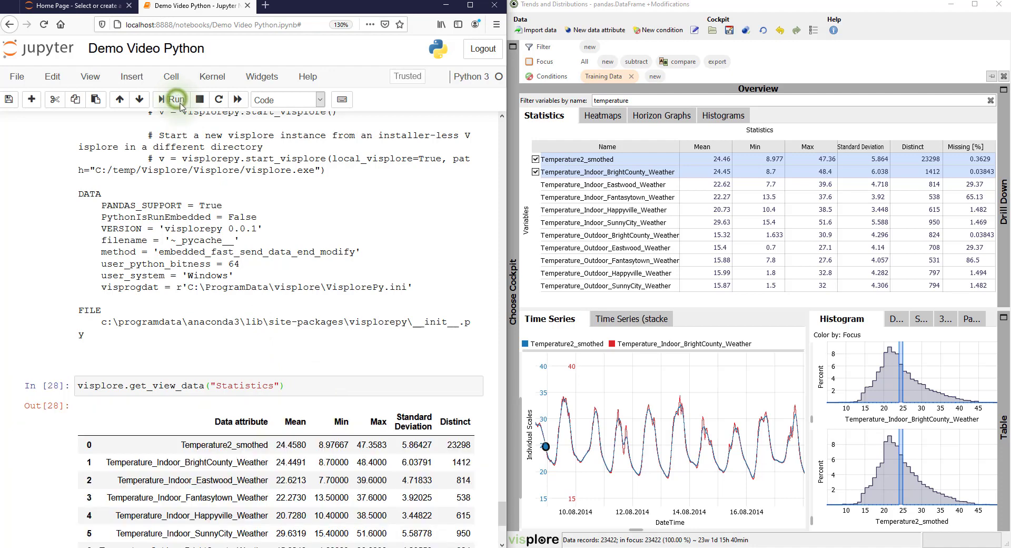
left_click_drag(504, 513, 508, 528)
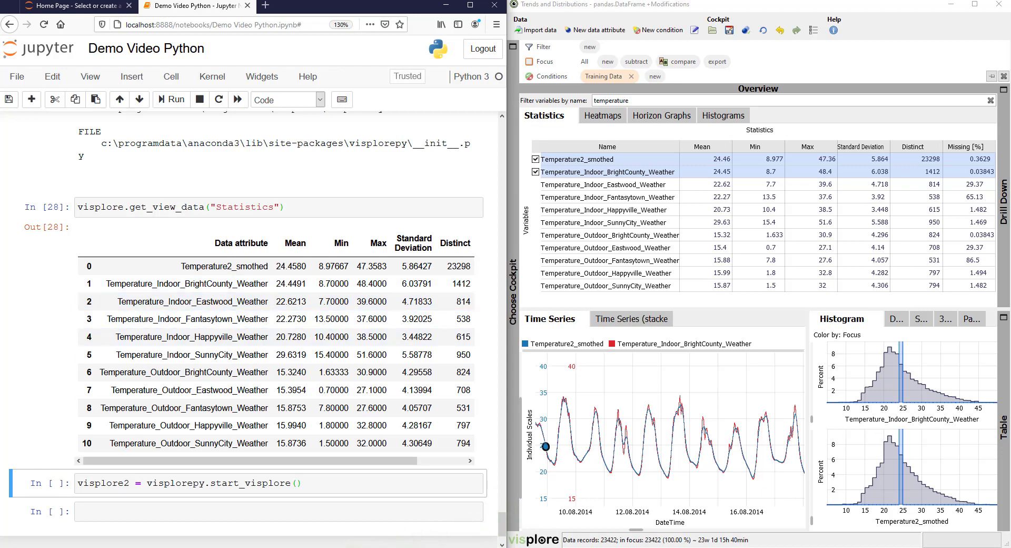
left_click_drag(500, 487, 505, 529)
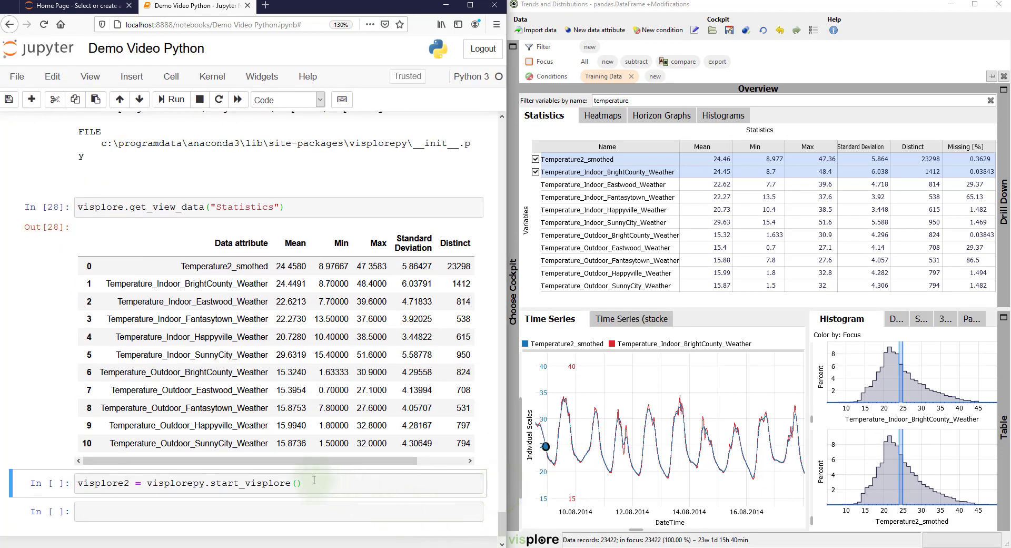
left_click(314, 480)
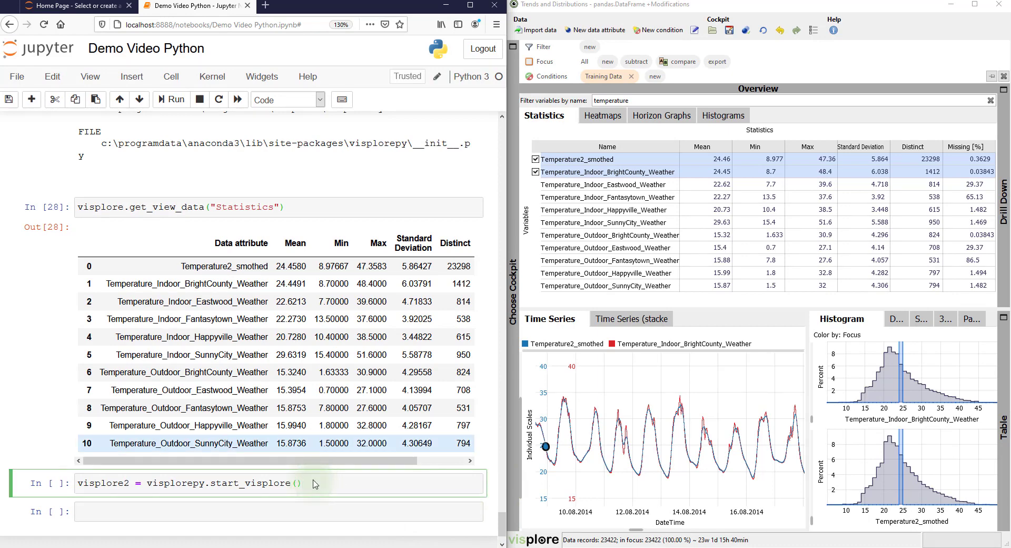
Run visplore2 = visplorepy.start_visplore() and move the new Visplore window aside.
left_click(174, 100)
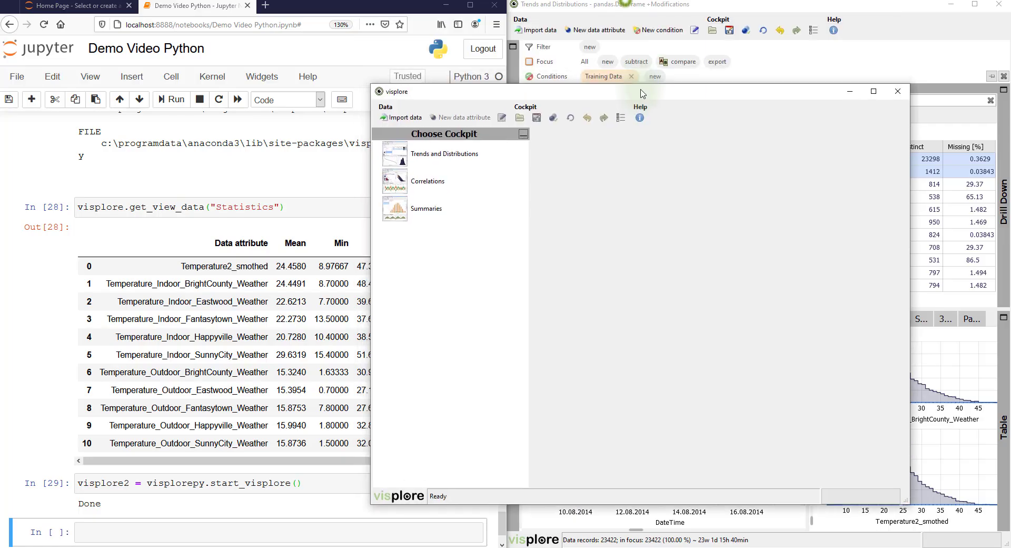
left_click_drag(642, 93, 656, 108)
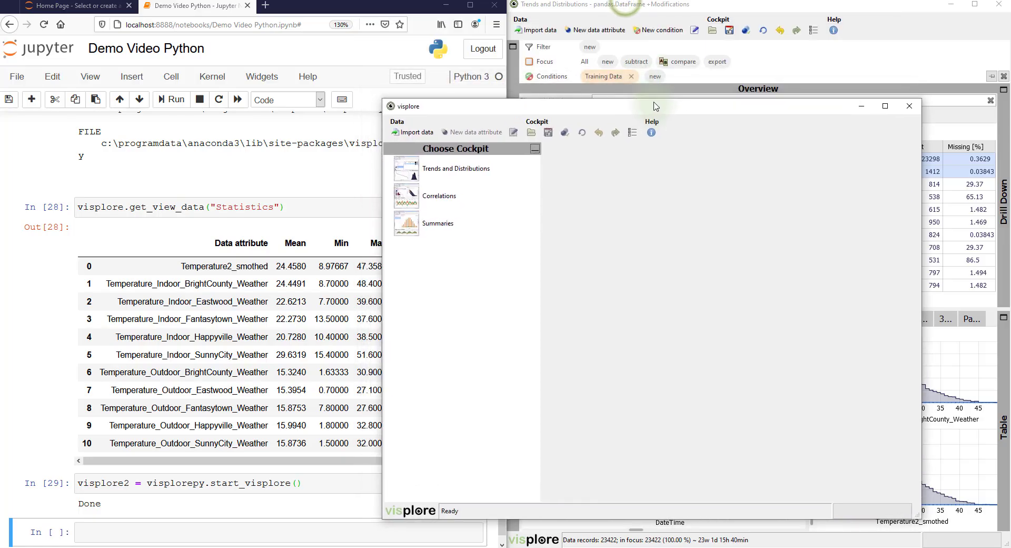